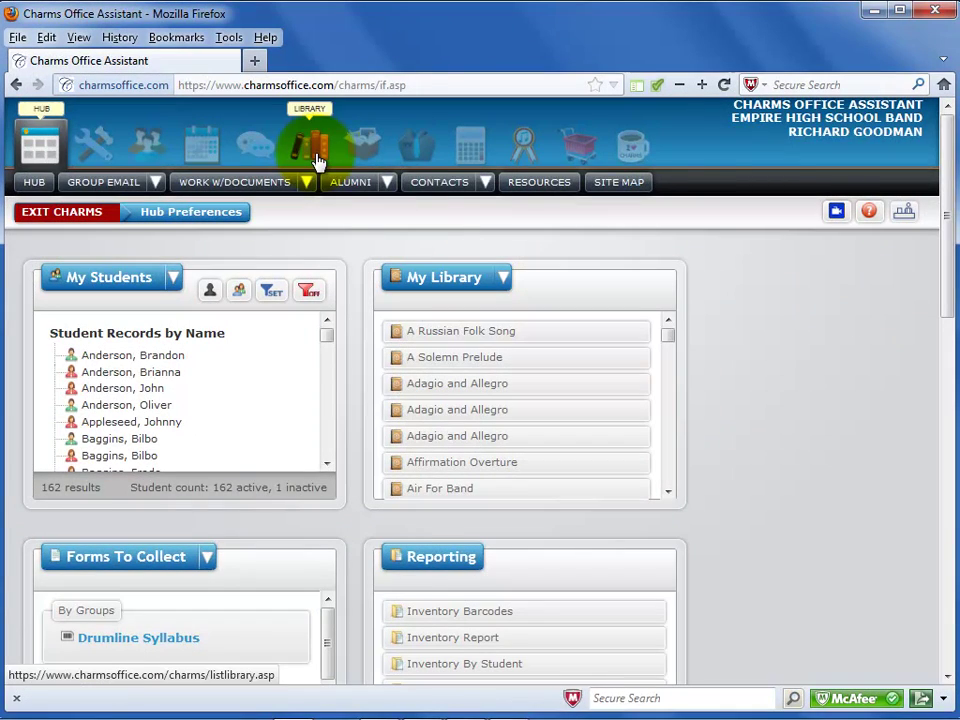
Step: Add the categories Christmas and Instructional in the print library's setup
click(316, 160)
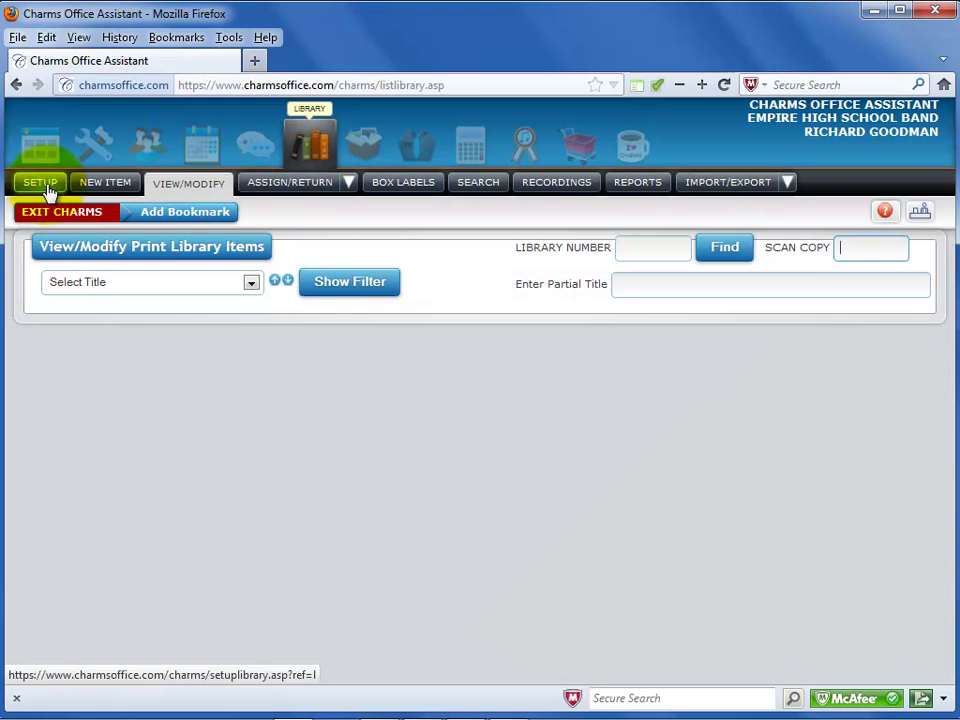
click(45, 185)
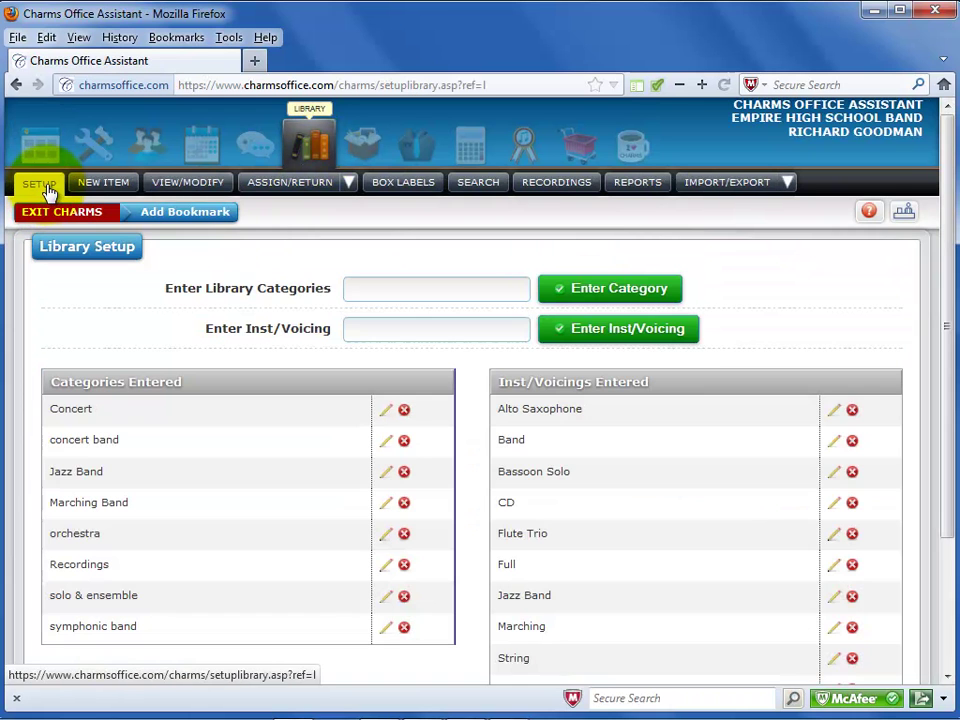
click(369, 288)
text(Christmas)
click(606, 298)
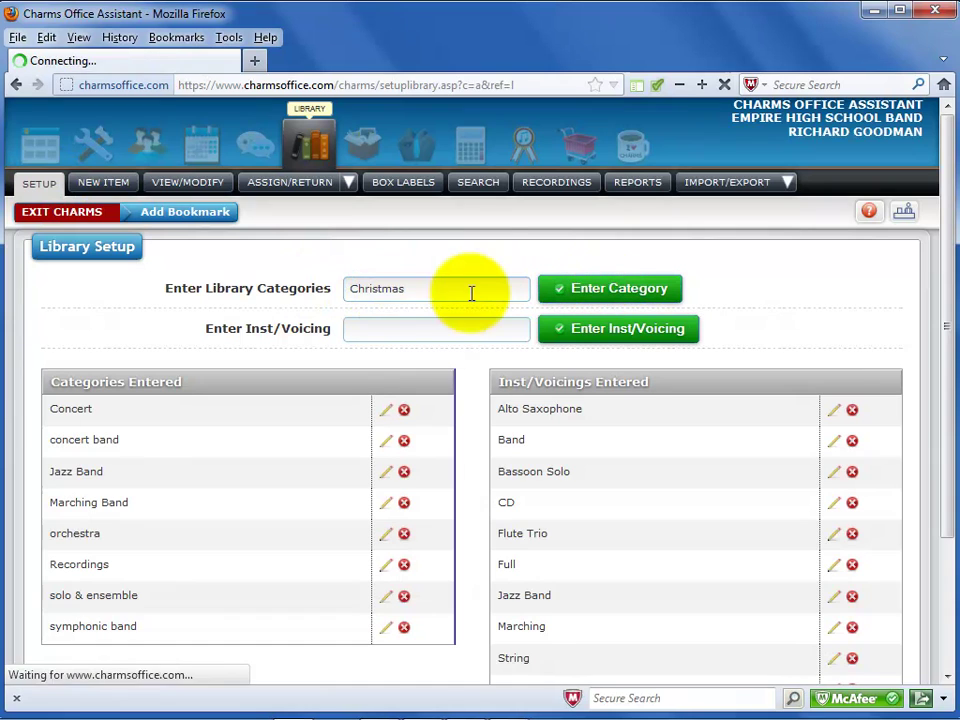
click(390, 293)
text(Instructional)
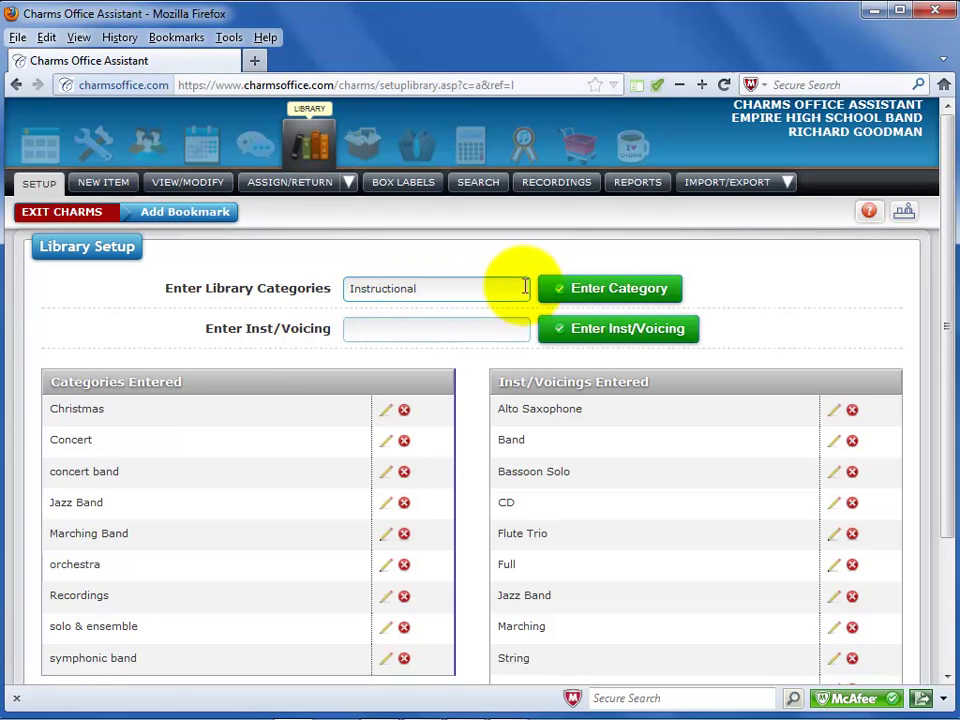
click(589, 293)
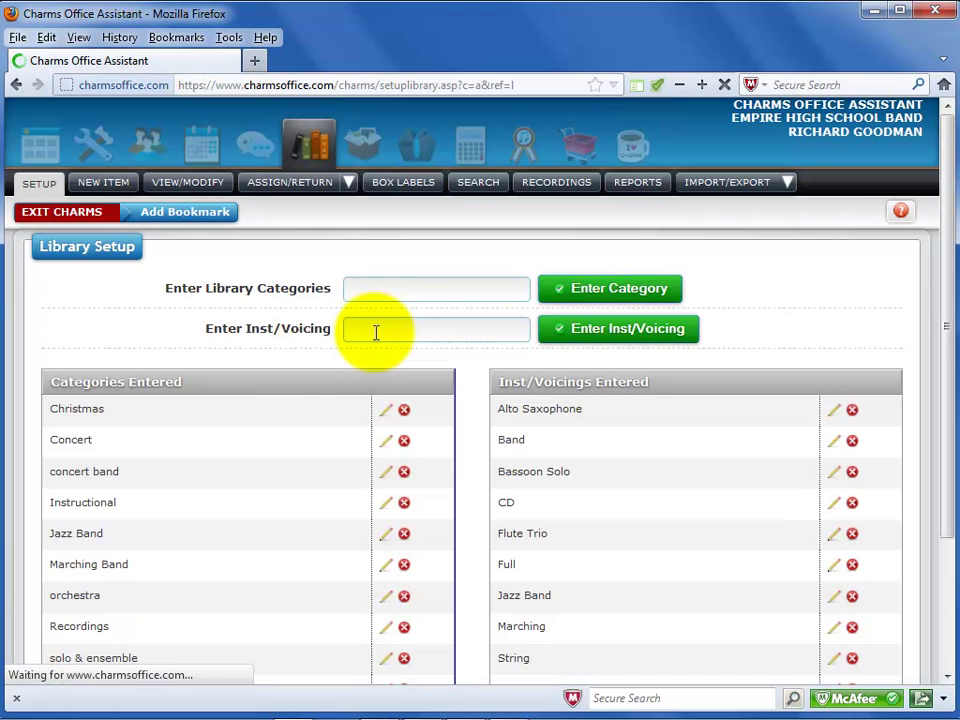
Step: Add Flute and Clarinet as instrument/voicing entries in the library setup
click(376, 330)
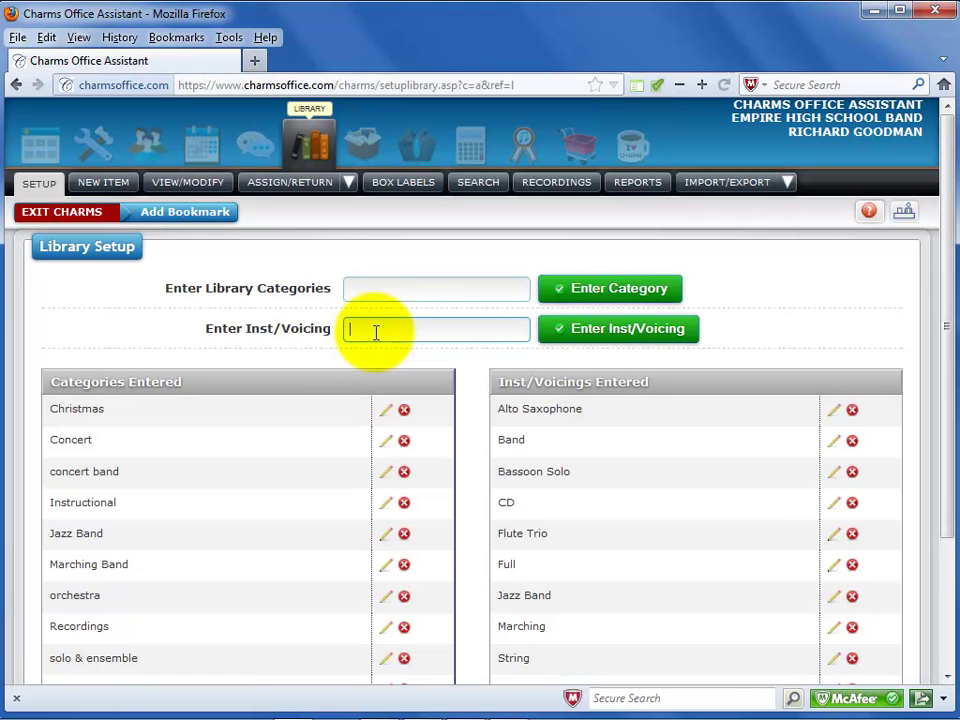
text(Flute)
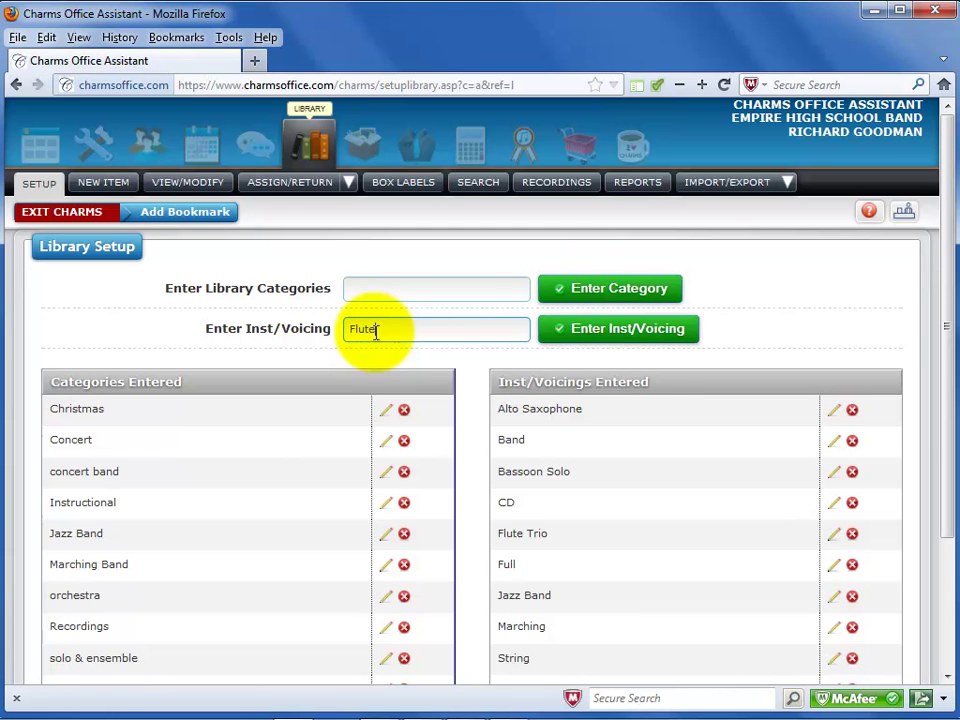
click(597, 330)
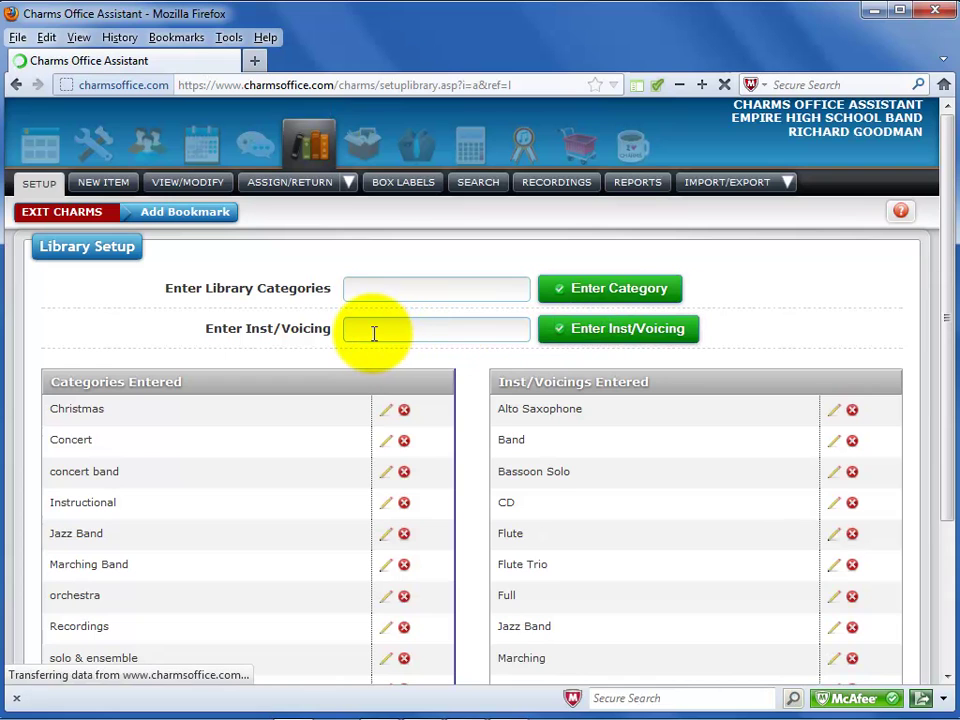
click(373, 333)
text(Clar)
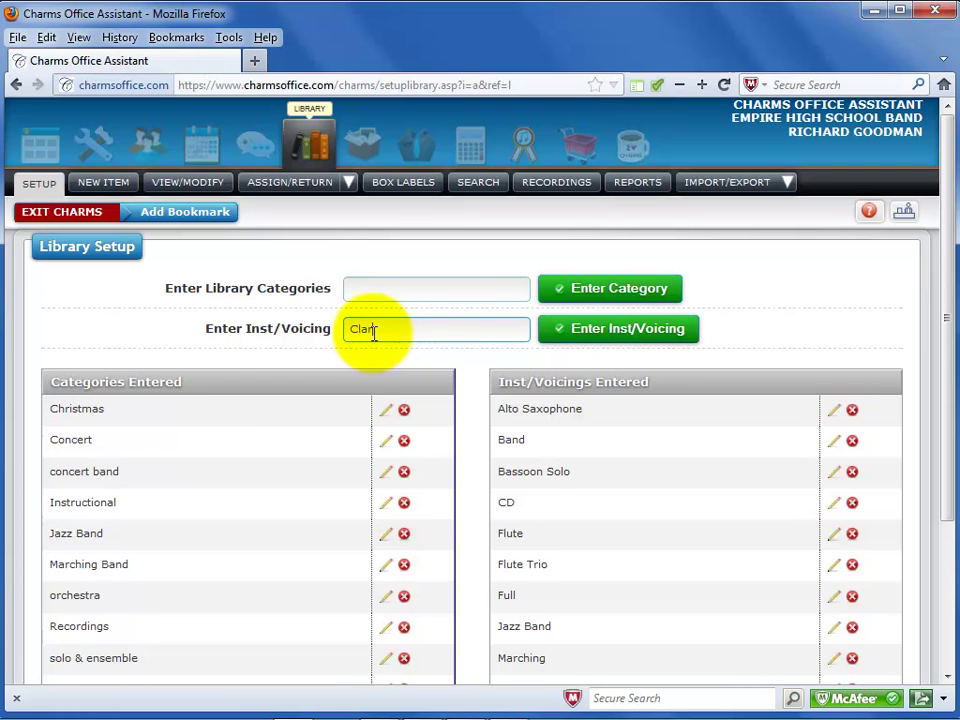
text(inet)
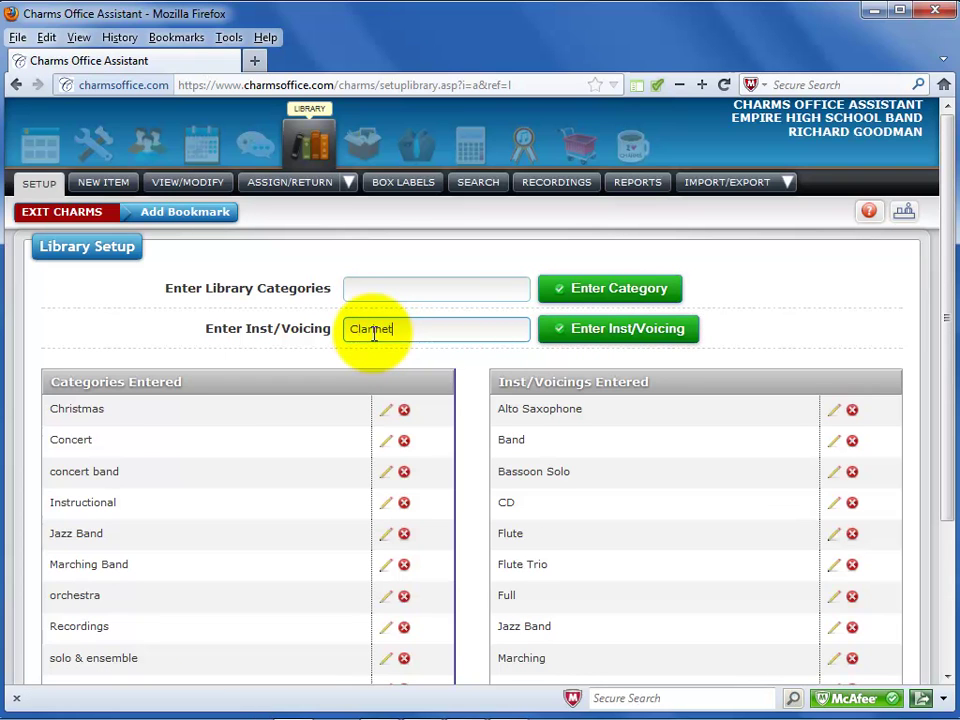
click(606, 342)
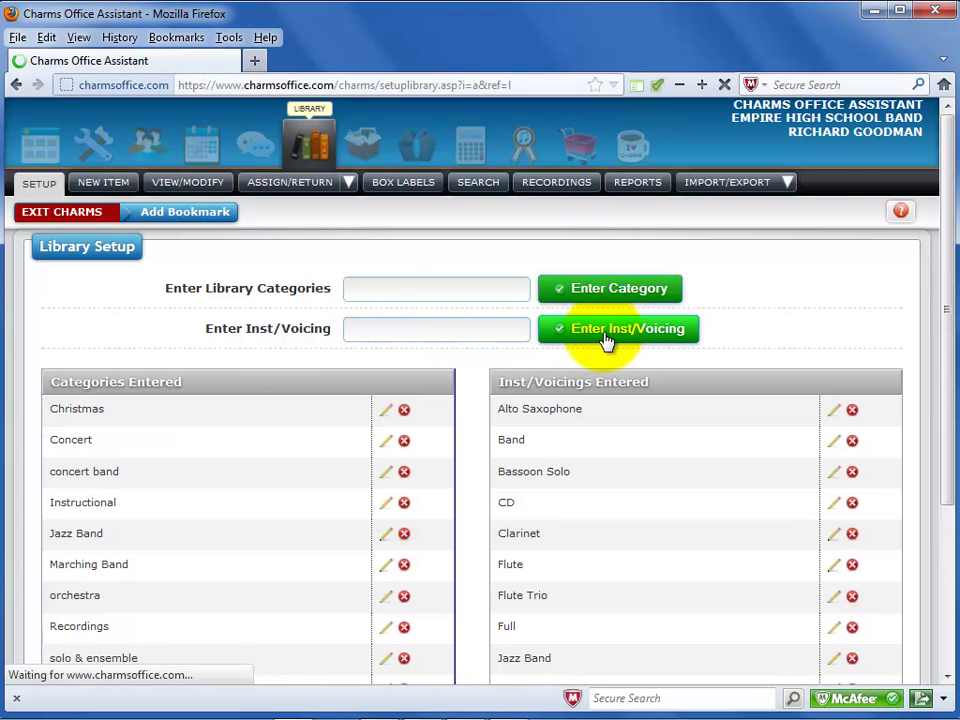
scroll(493, 435, down, 3)
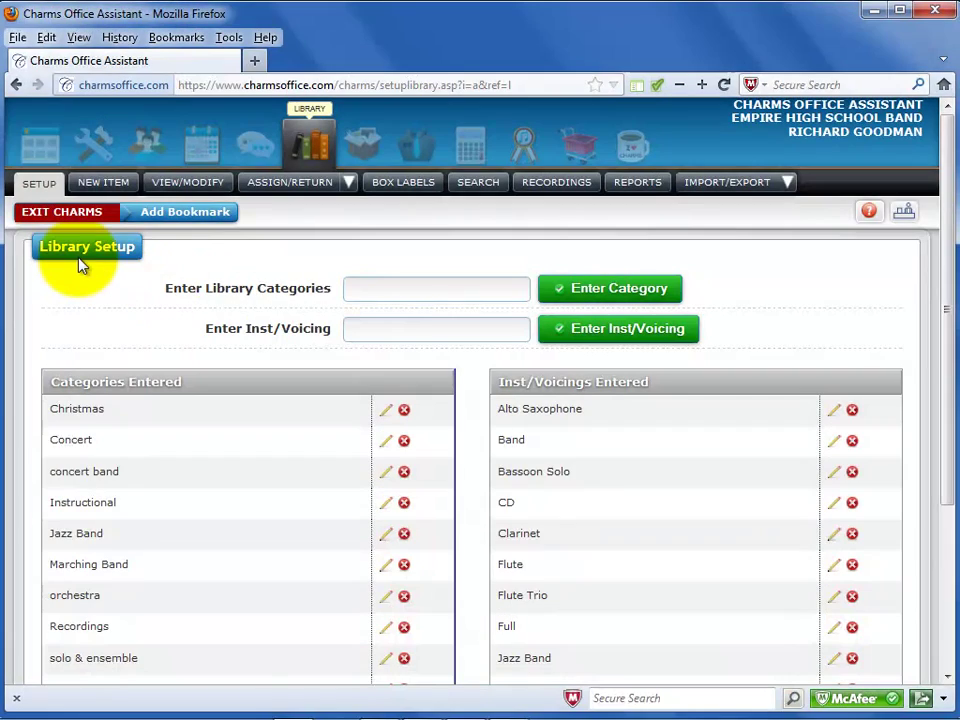
Step: Download the CharmsLibraryTemplate.xls import template from the library's Import Wizard, saving it as a file
click(320, 147)
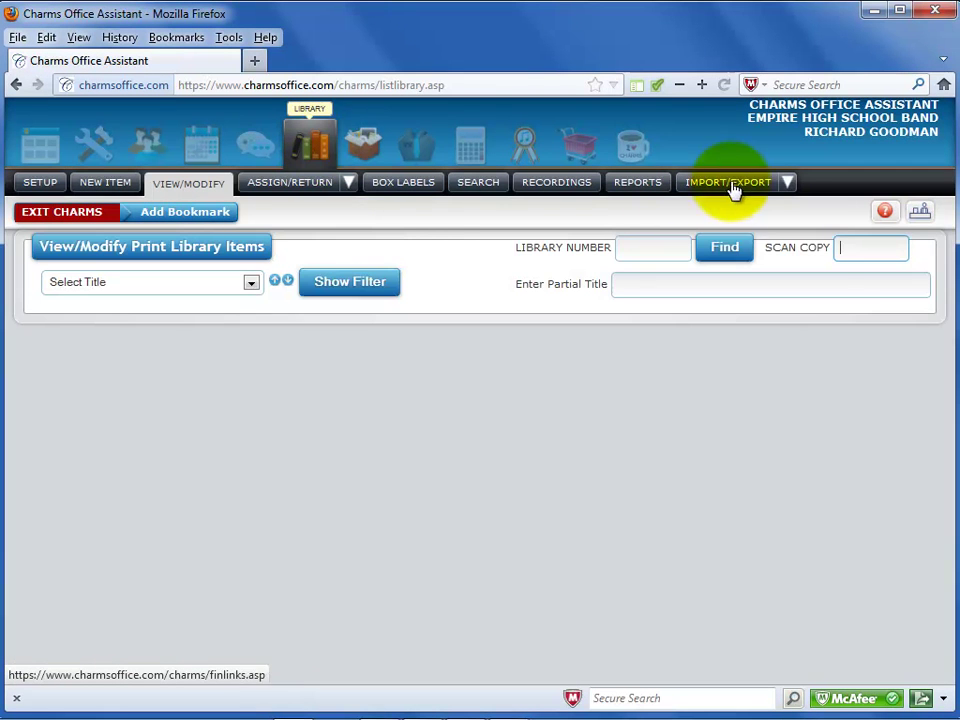
mouse_move(760, 190)
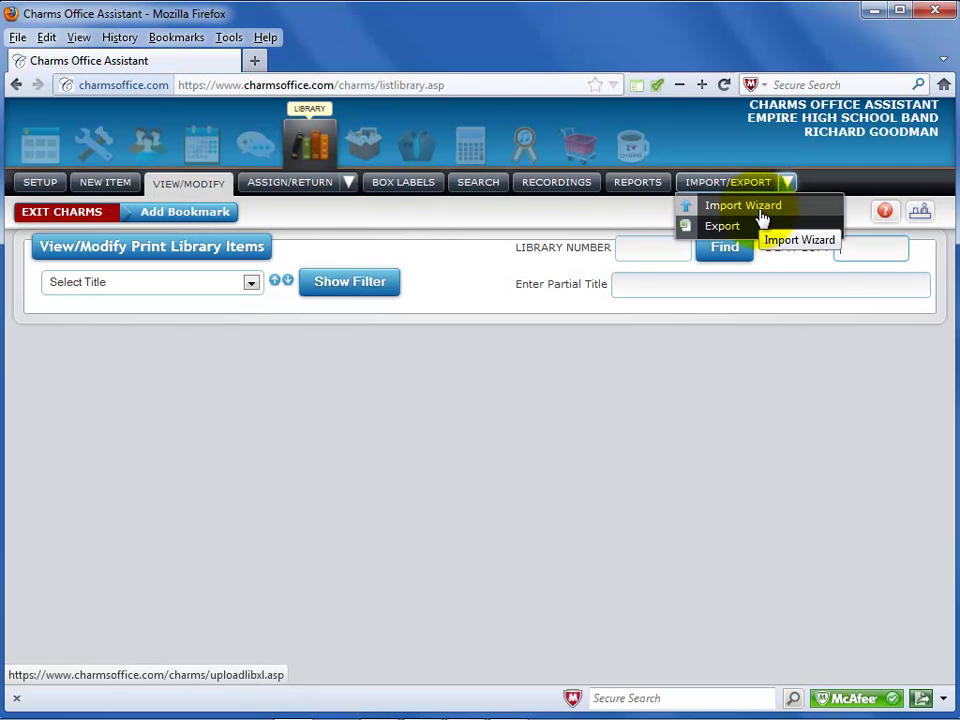
click(760, 210)
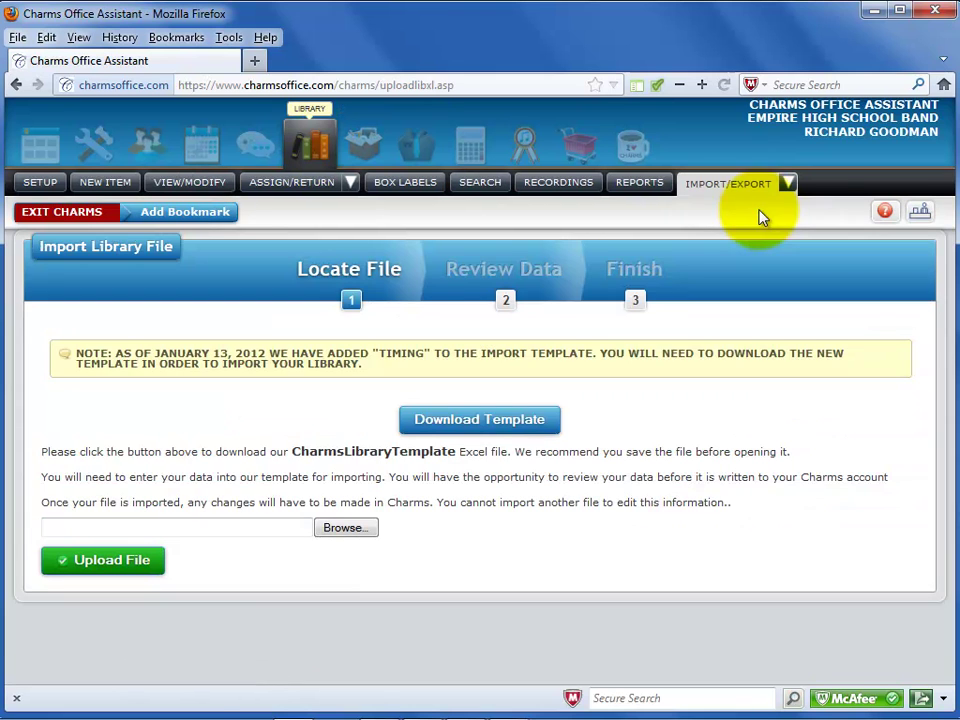
click(463, 425)
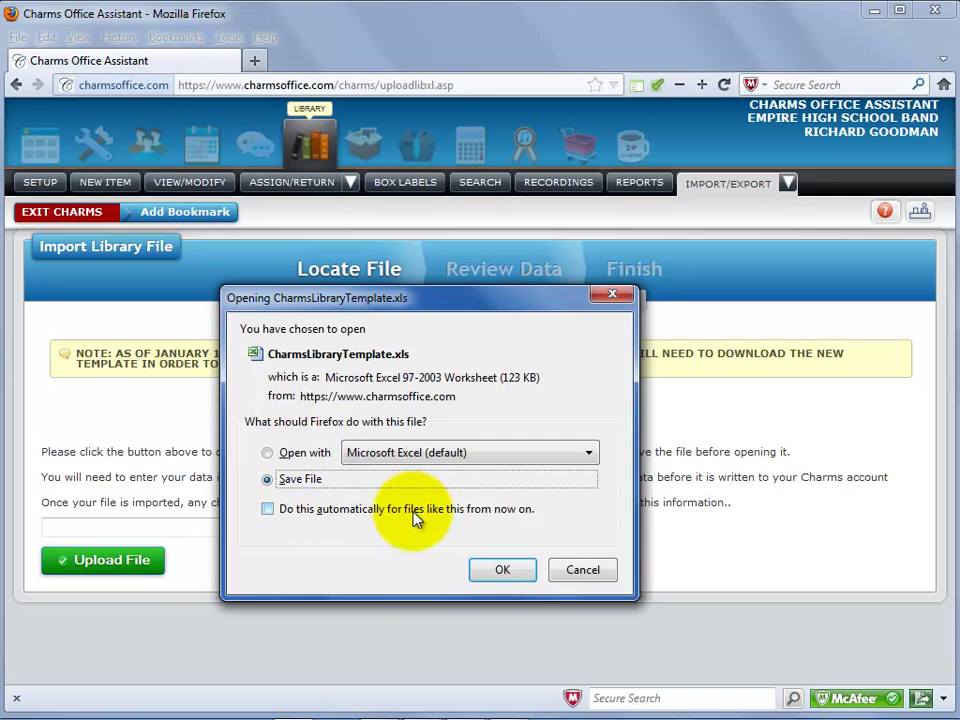
click(480, 570)
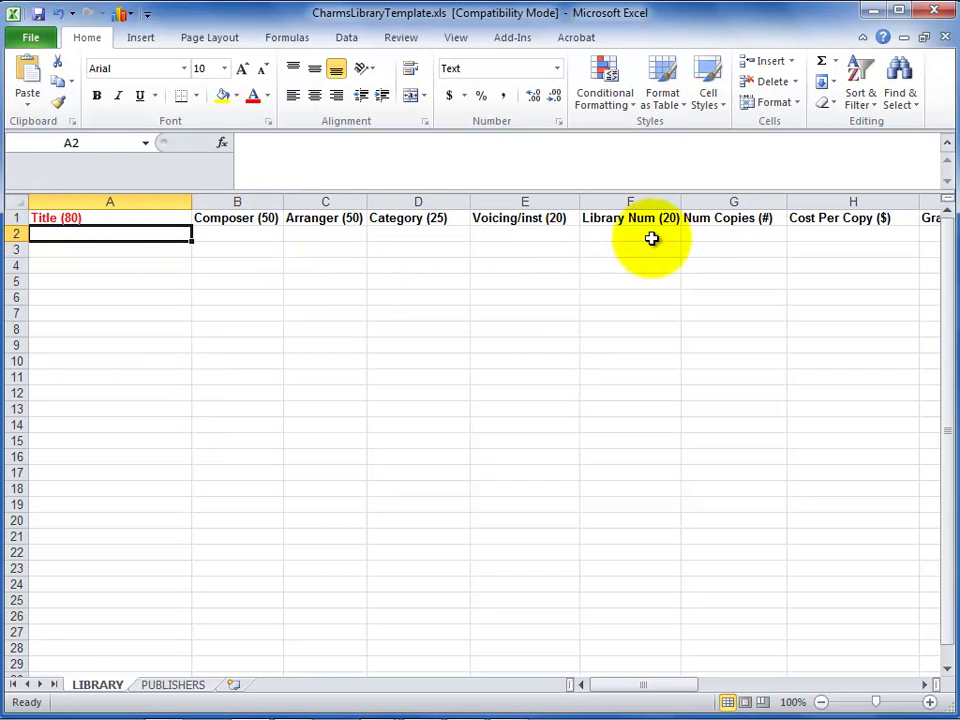
Step: In Excel, fill row 2 of CharmsLibraryTemplate.xls with the title "The name of the song", the arranger's name and the category Christmas
click(105, 218)
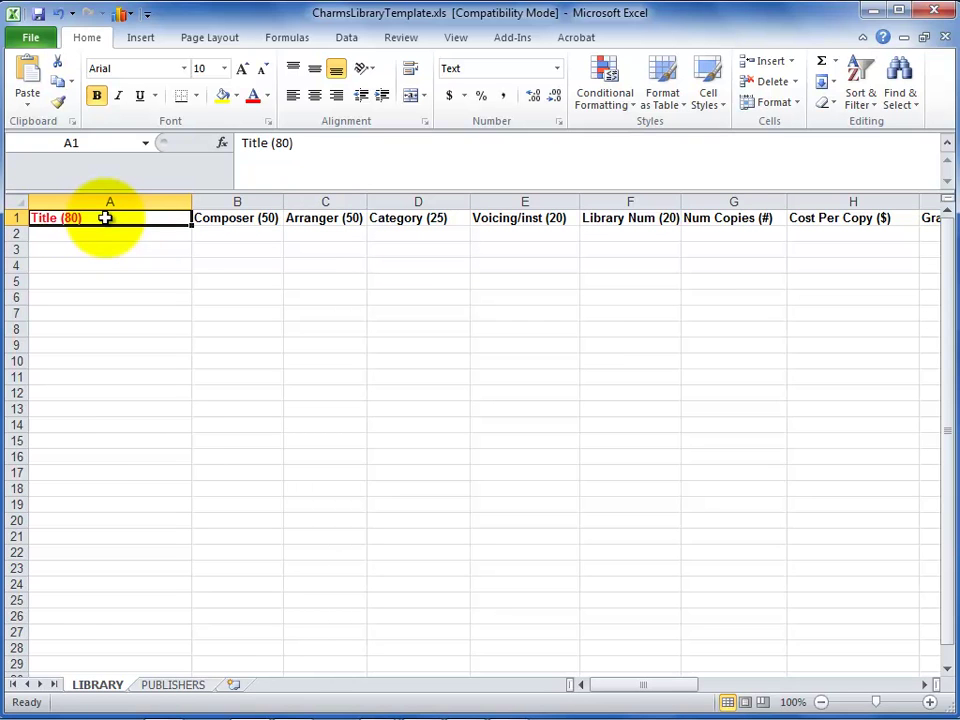
click(245, 222)
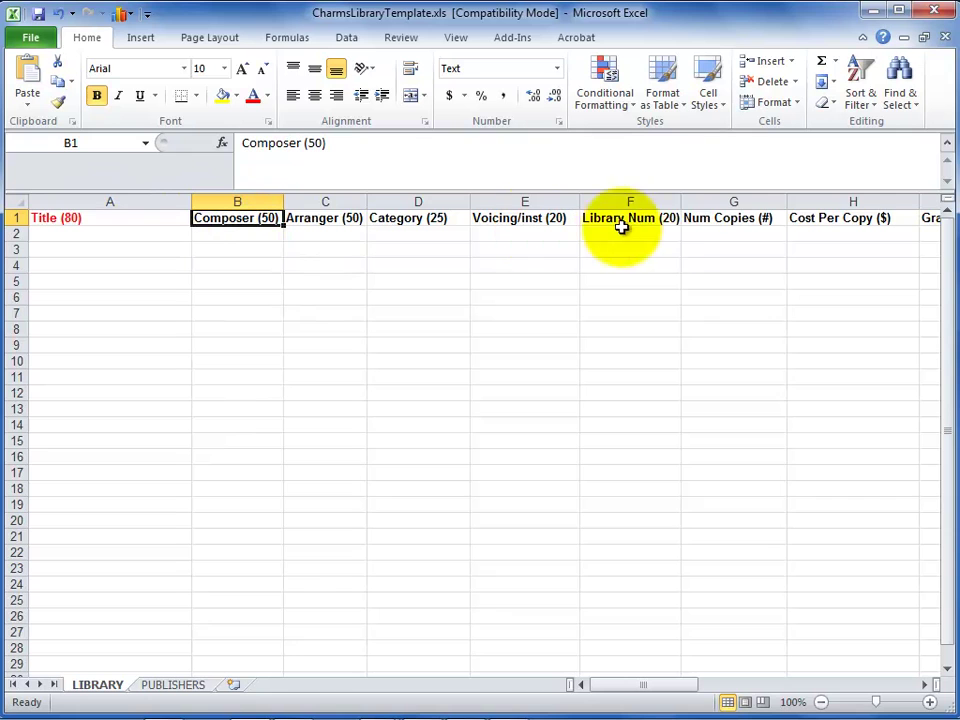
click(708, 220)
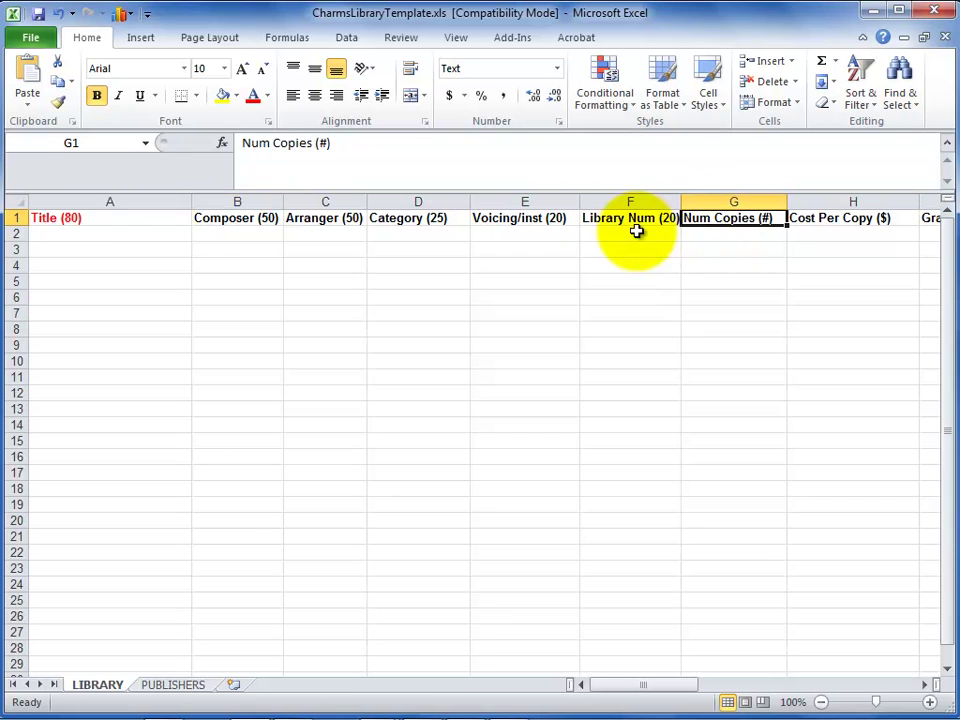
click(71, 234)
text(The)
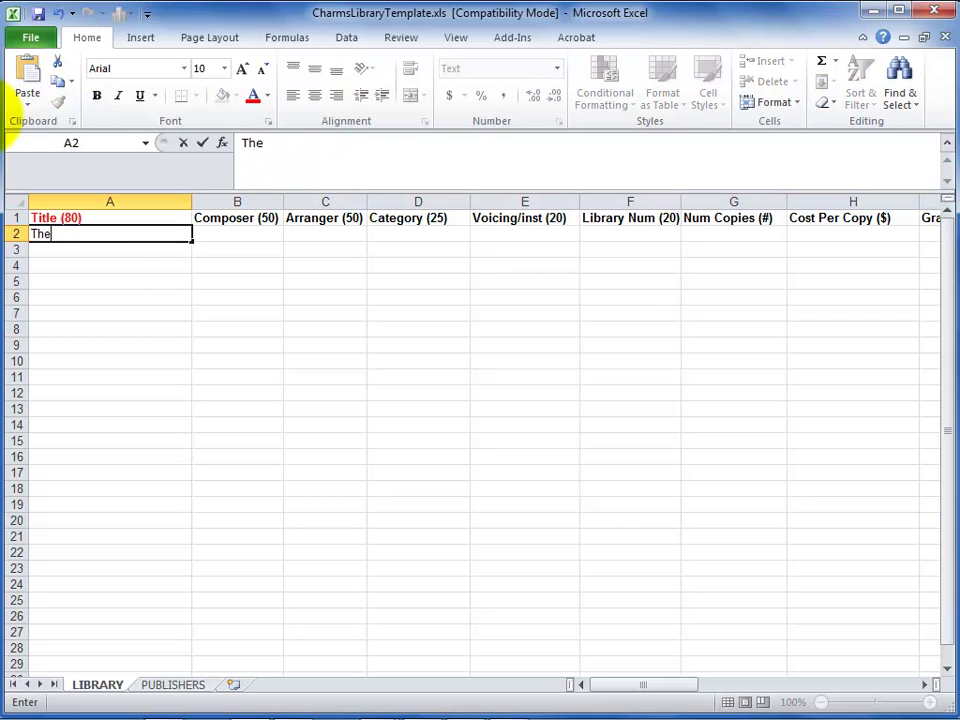
text( name of the song)
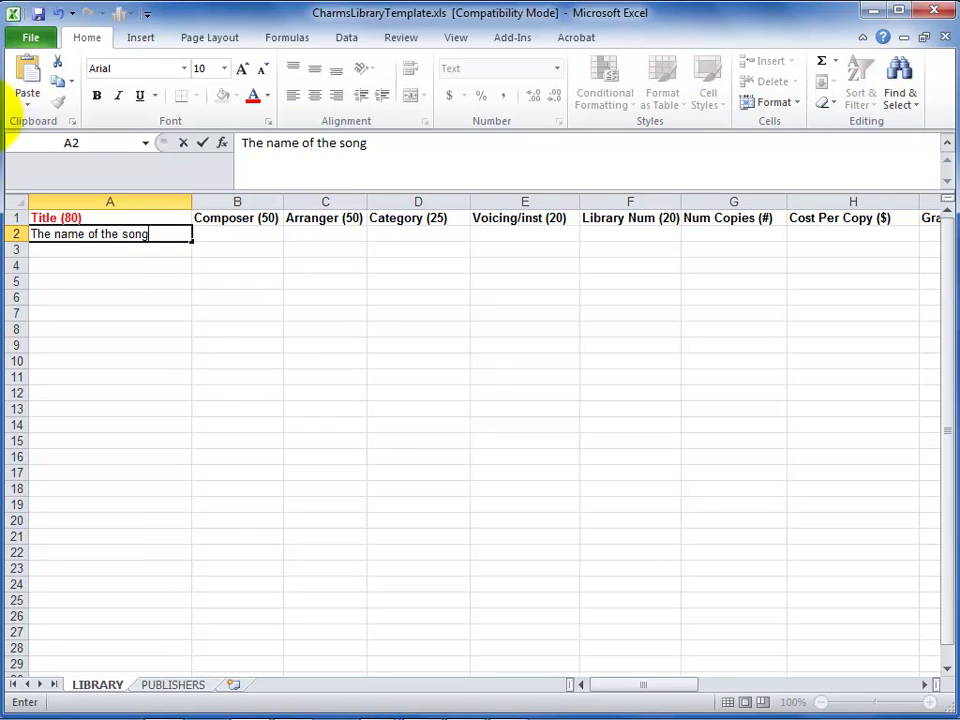
key(Tab)
key(Tab)
text(Jones)
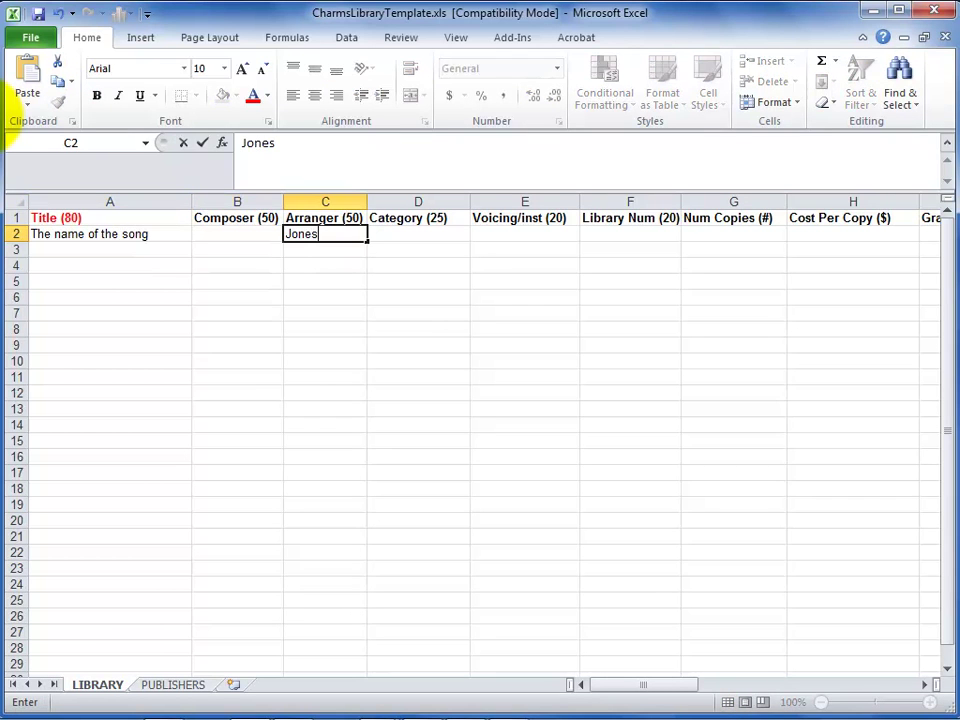
key(Tab)
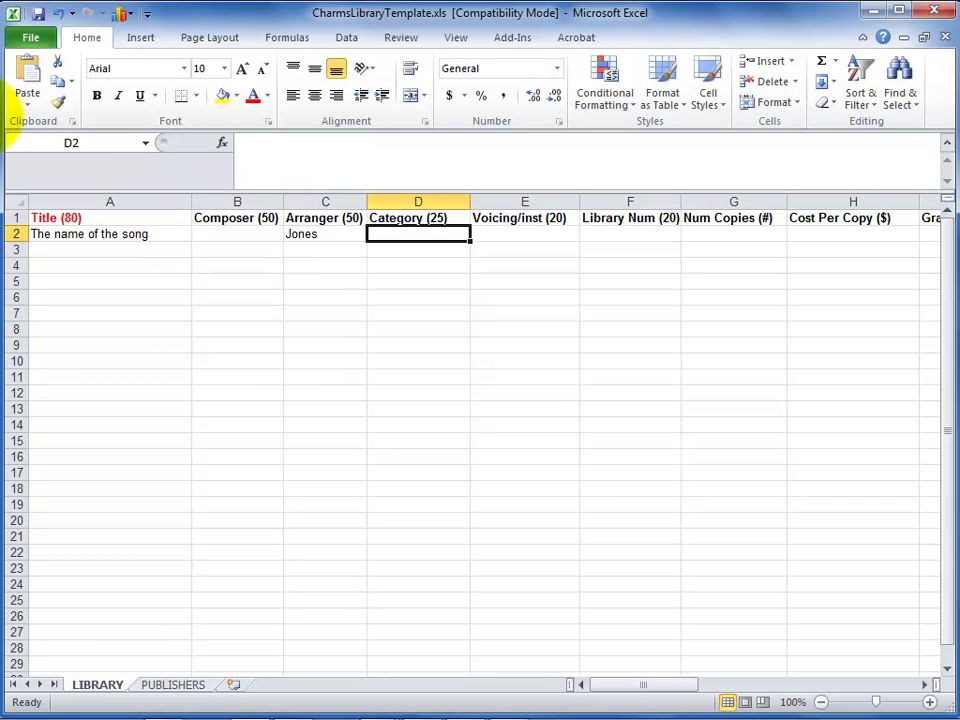
text(Christmas)
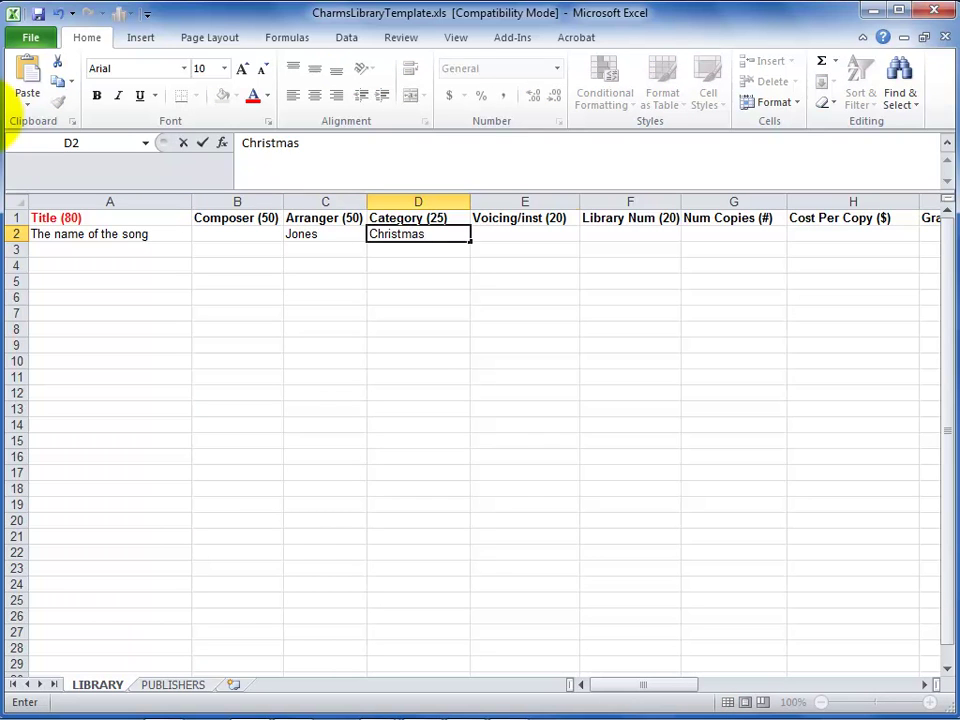
key(Tab)
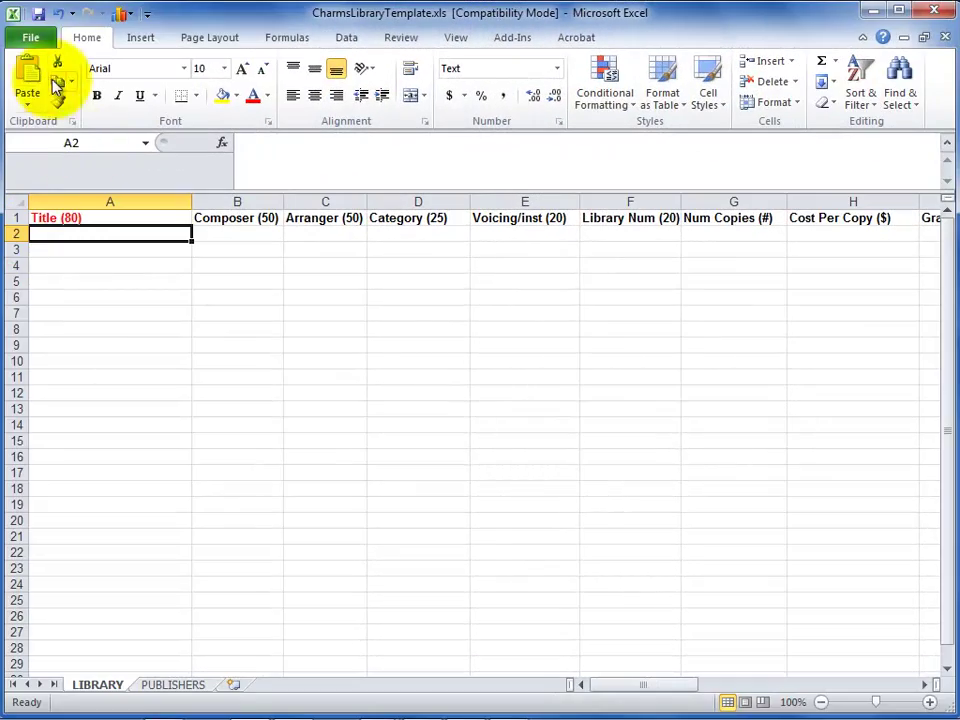
Step: Open SampleLibraryFile.xls from the Library folder and view it side by side with the template workbook
click(31, 37)
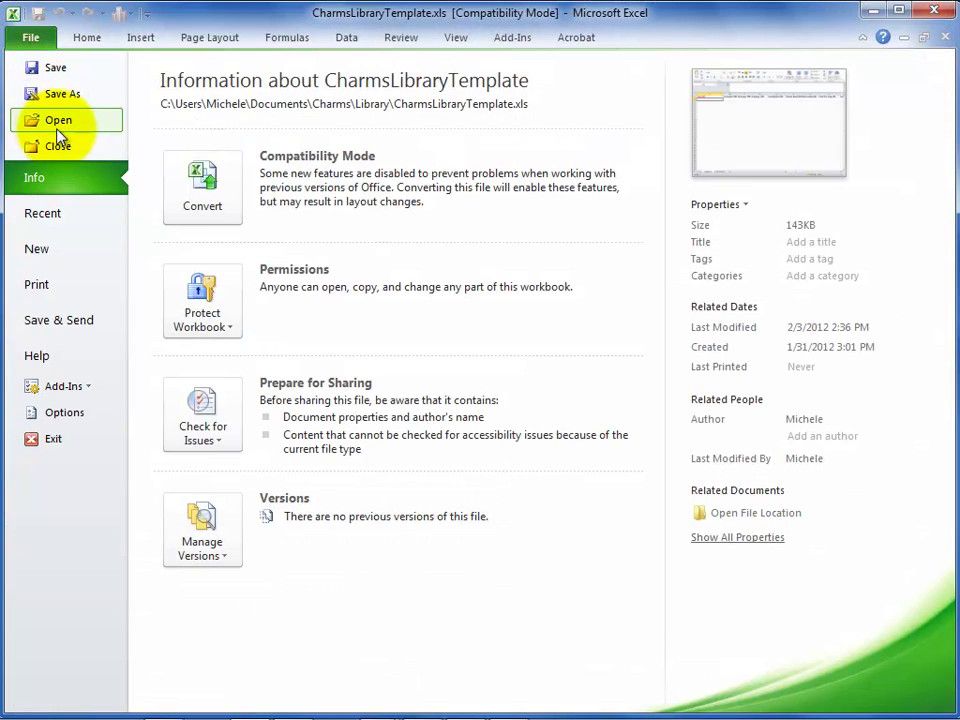
click(57, 122)
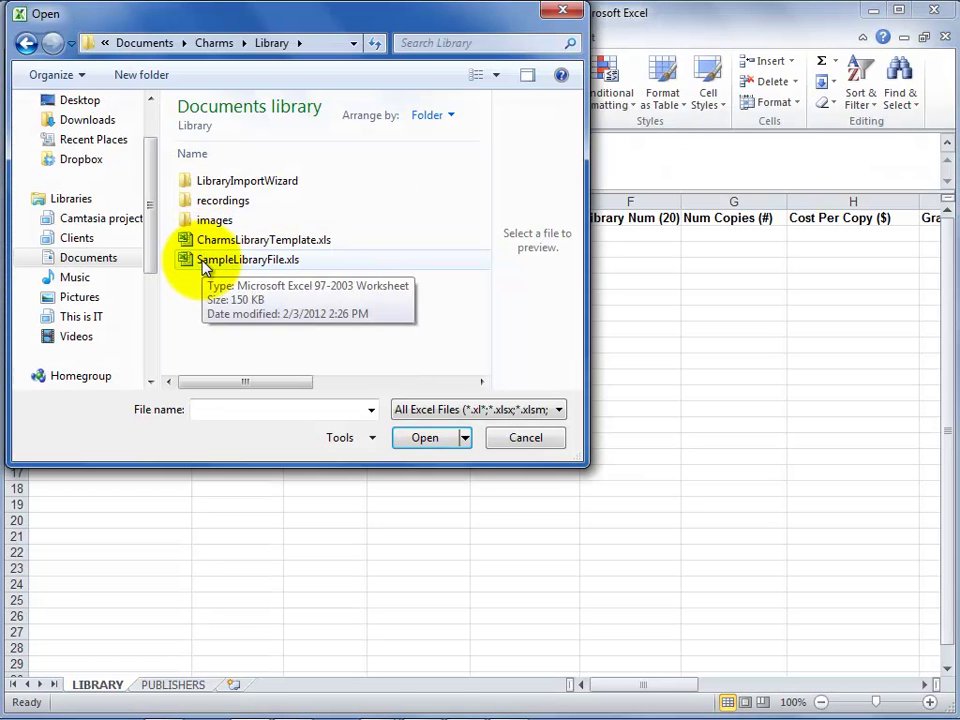
double_click(240, 260)
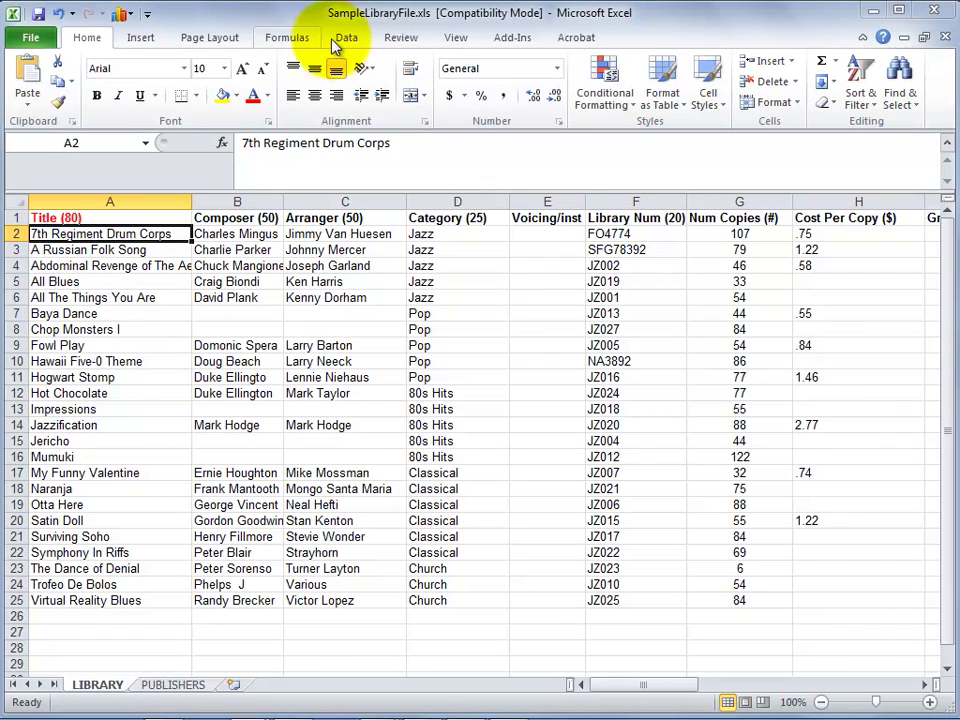
click(456, 38)
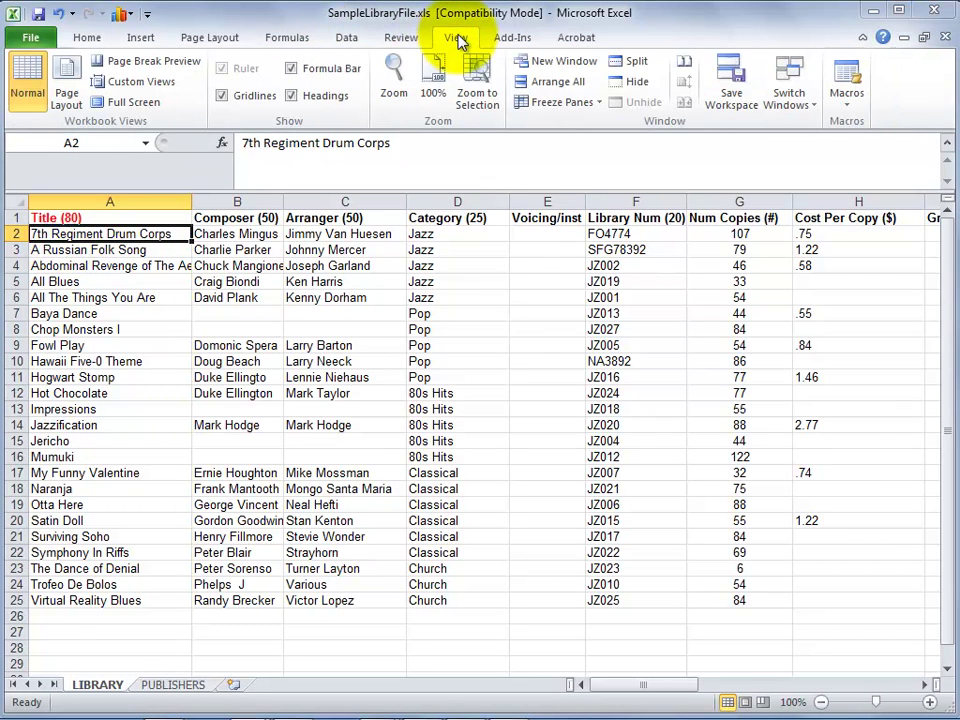
click(684, 62)
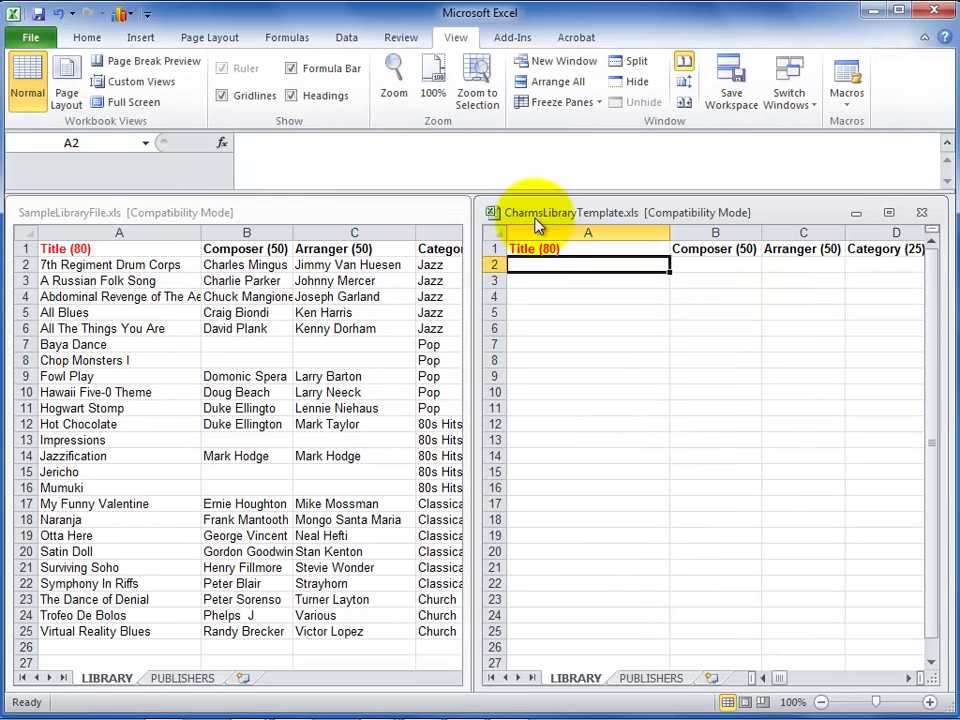
Step: Copy the titles in A2:A25 of SampleLibraryFile.xls into the template's Title column starting at A2
click(64, 265)
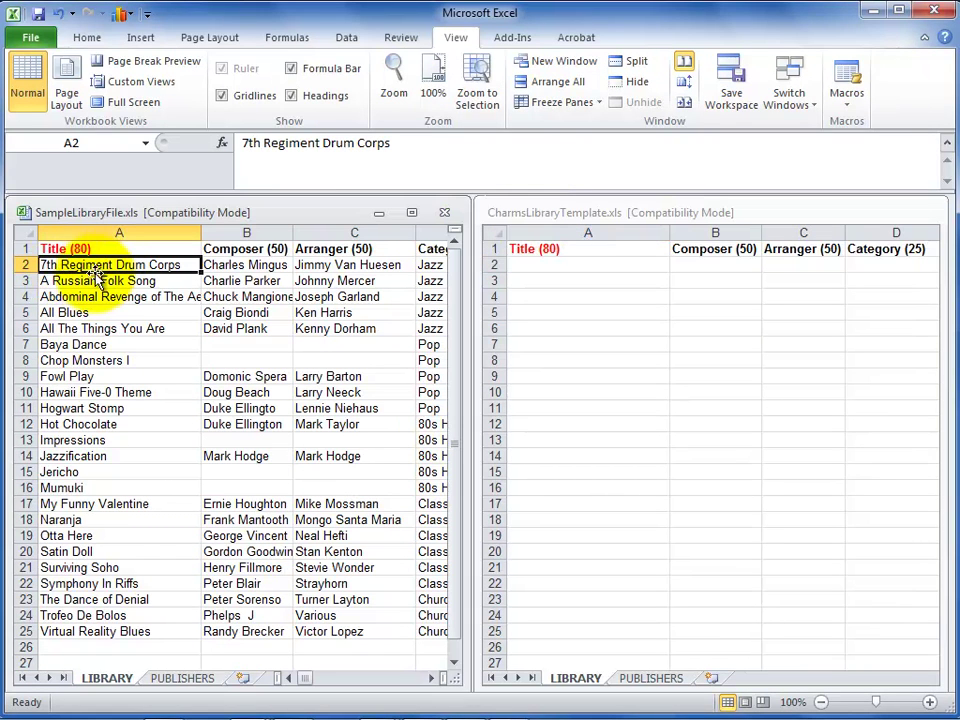
drag(95, 265, 92, 632)
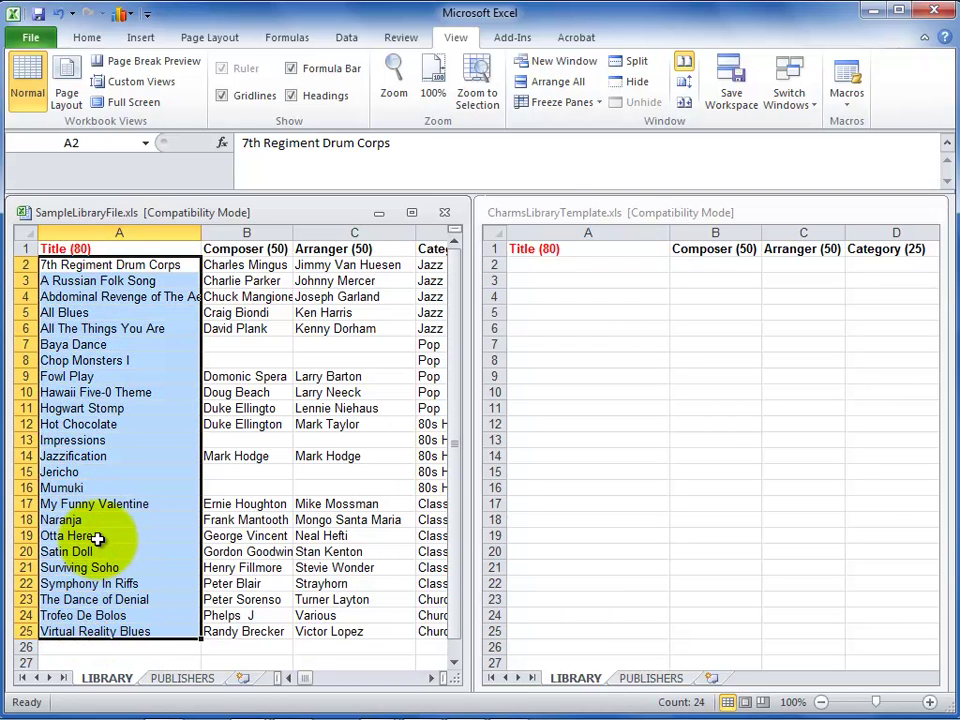
key(ctrl+c)
click(536, 265)
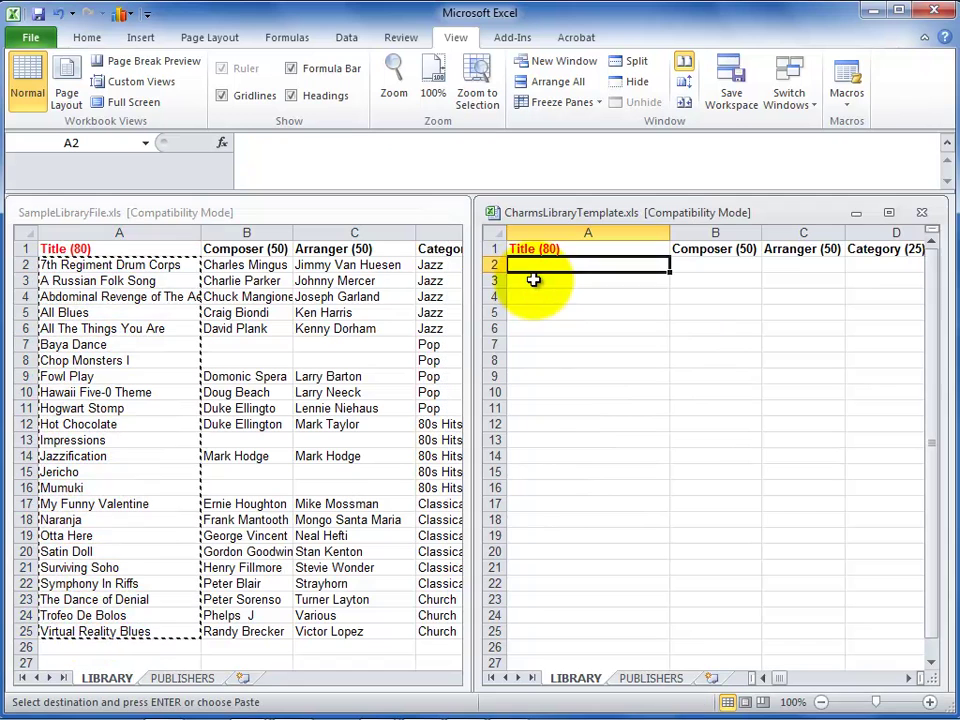
key(ctrl+v)
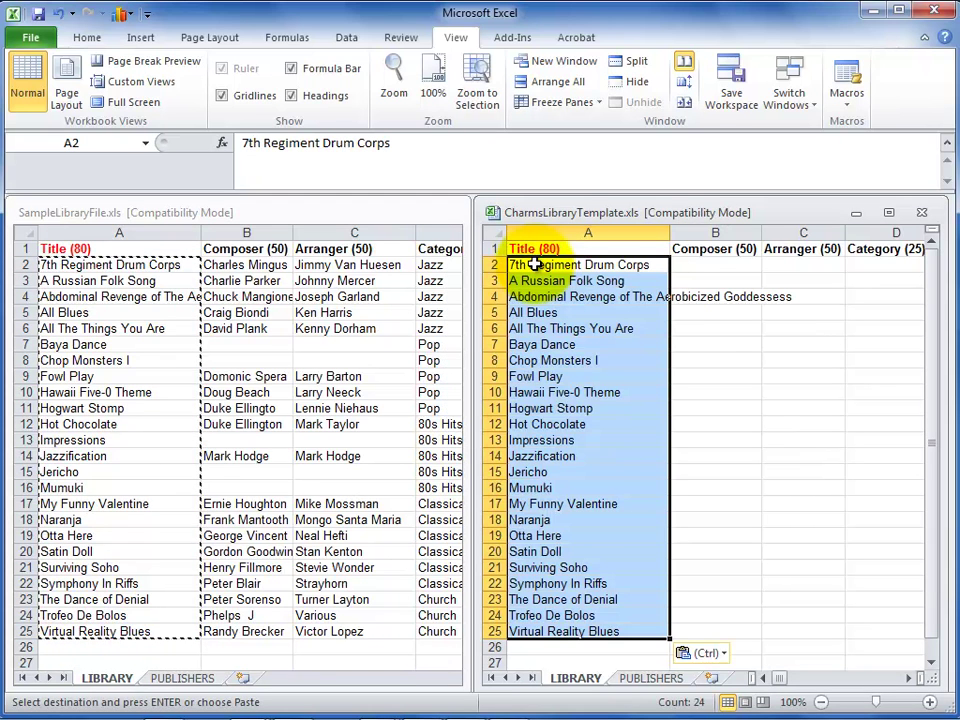
Step: Copy the composers in B2:B25 and the arrangers in C2:C25 of SampleLibraryFile.xls into the template's Composer and Arranger columns from row 2
click(245, 270)
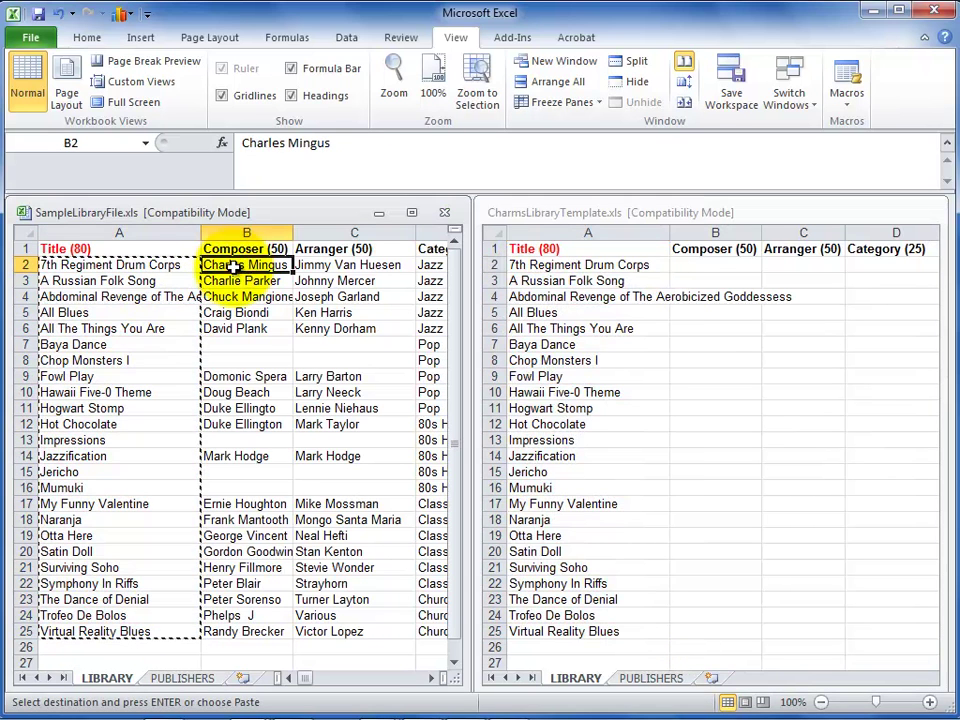
drag(233, 270, 238, 630)
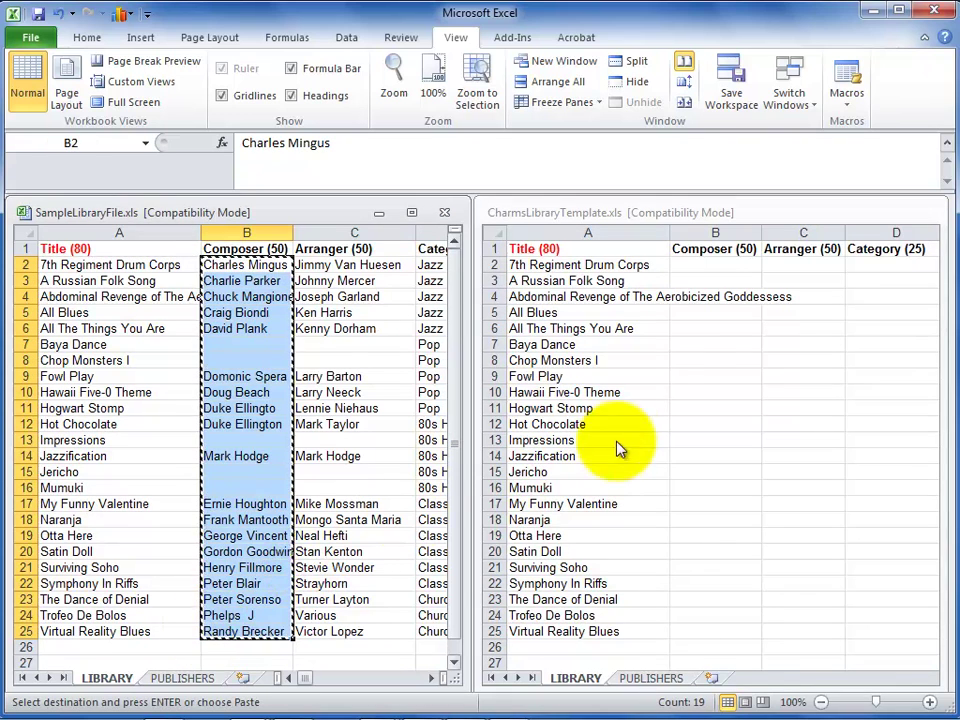
click(692, 265)
click(688, 263)
key(ctrl+v)
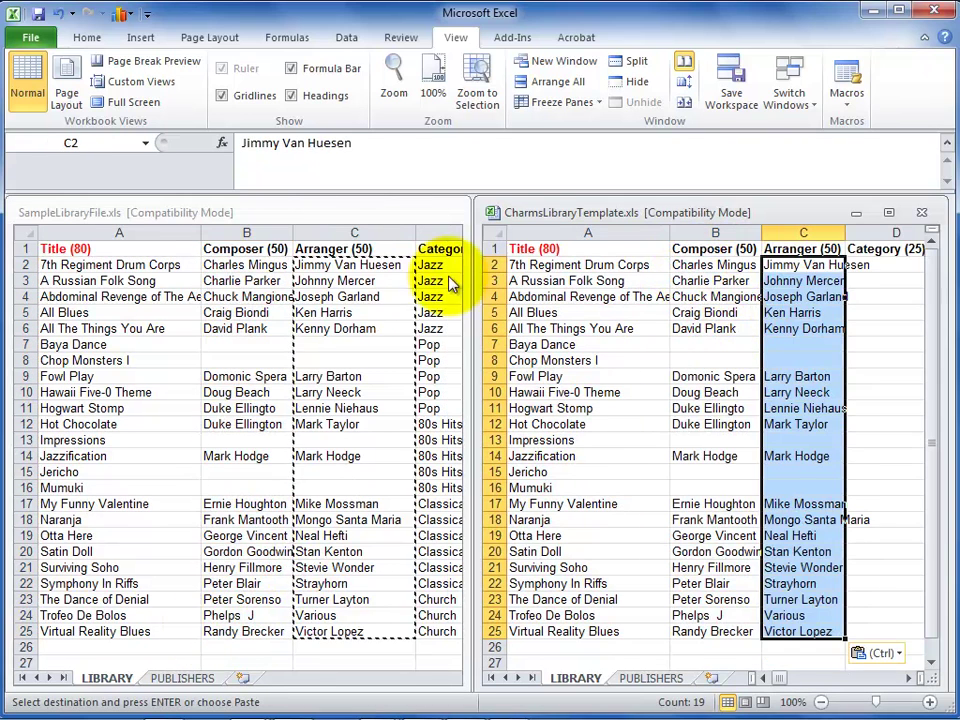
Step: Copy the categories in D2:D25 of SampleLibraryFile.xls into the template's Category column starting at D2
click(437, 218)
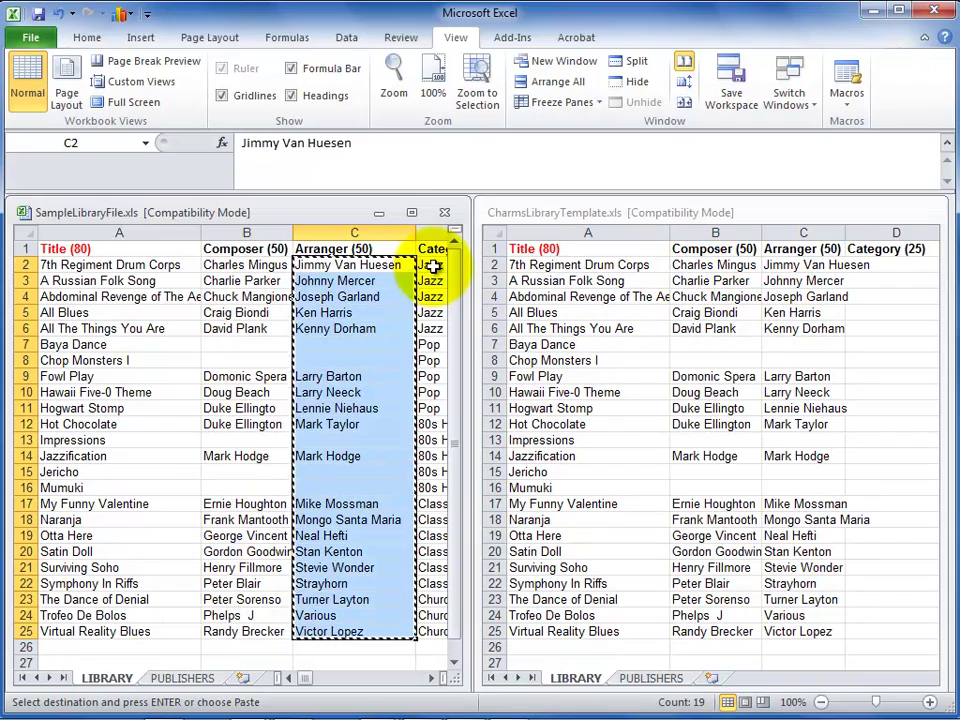
click(432, 265)
drag(280, 266, 311, 626)
key(ctrl+c)
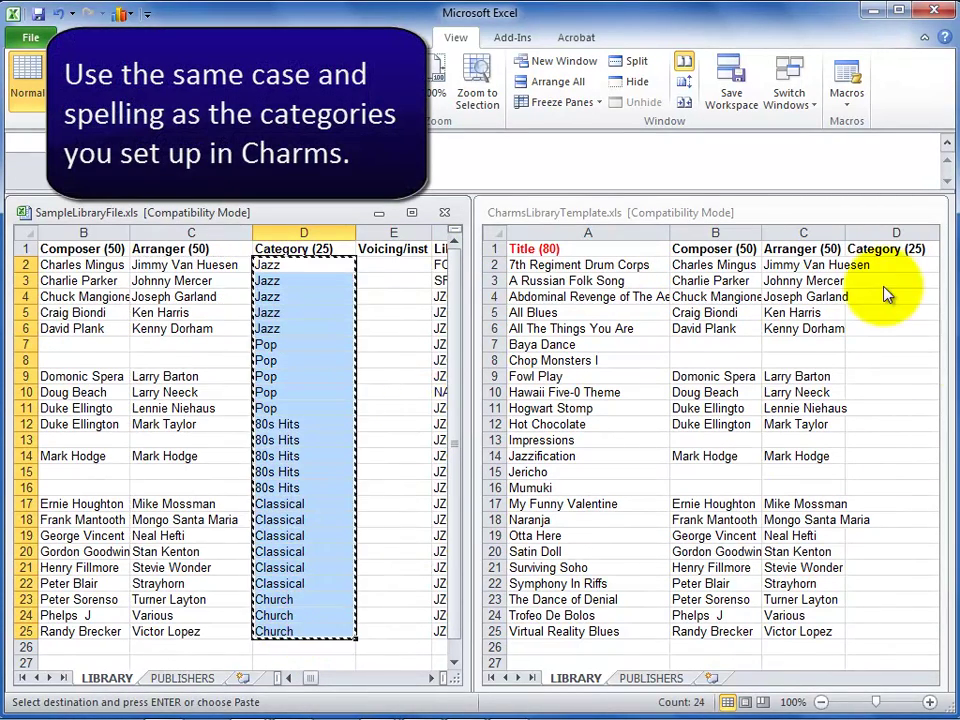
click(873, 267)
click(874, 266)
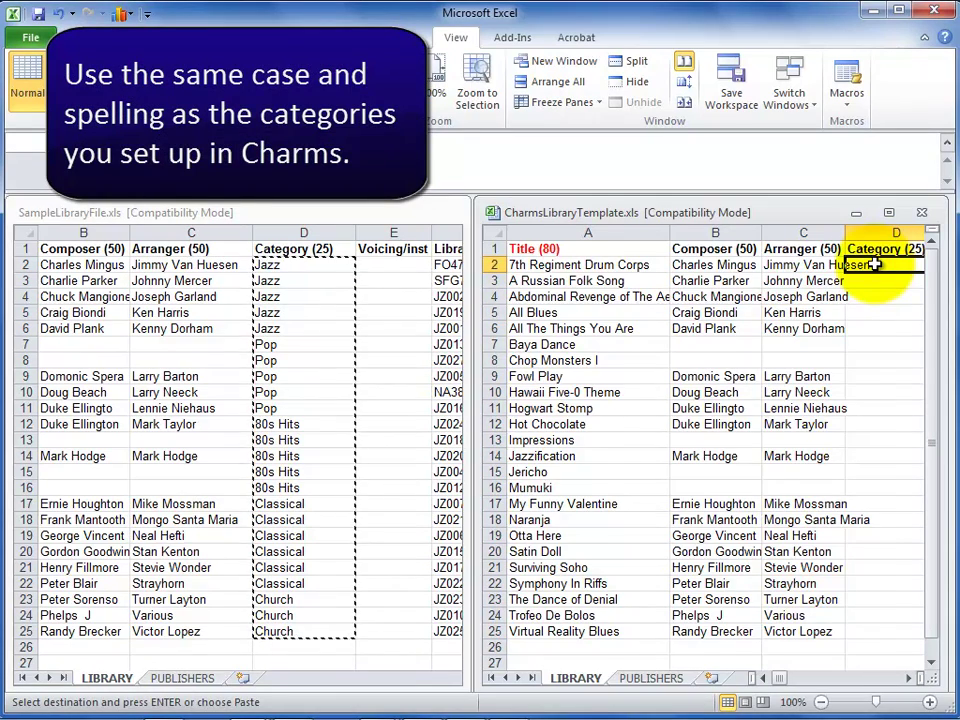
key(ctrl+v)
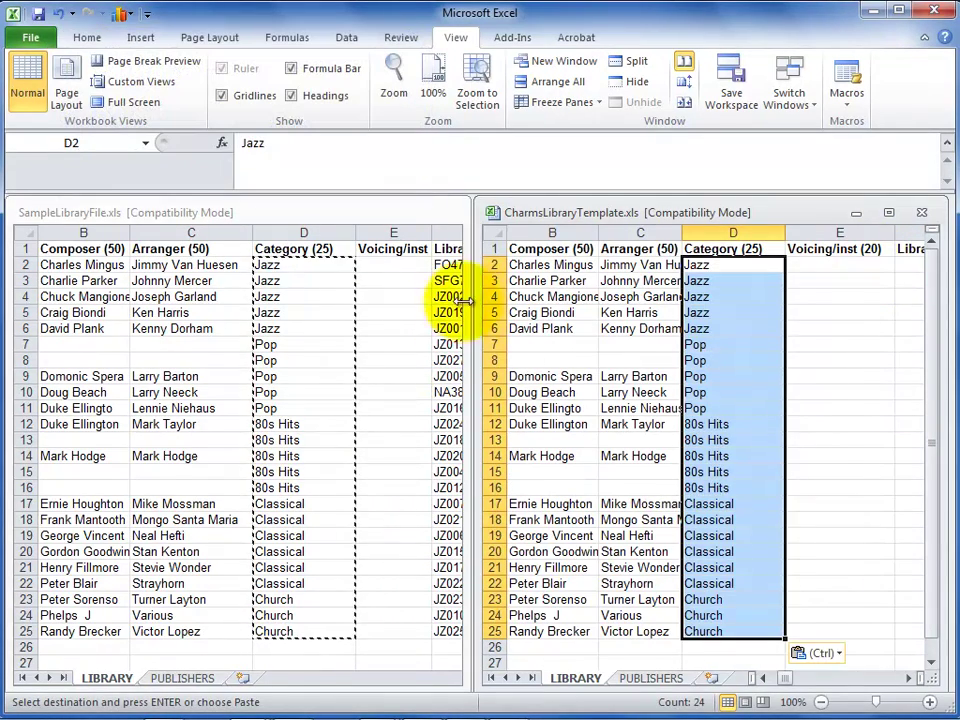
Step: Copy the library numbers in F2:F25 of SampleLibraryFile.xls into the template's Library Num column starting at F2
click(456, 245)
key(Right)
key(Right)
key(Right)
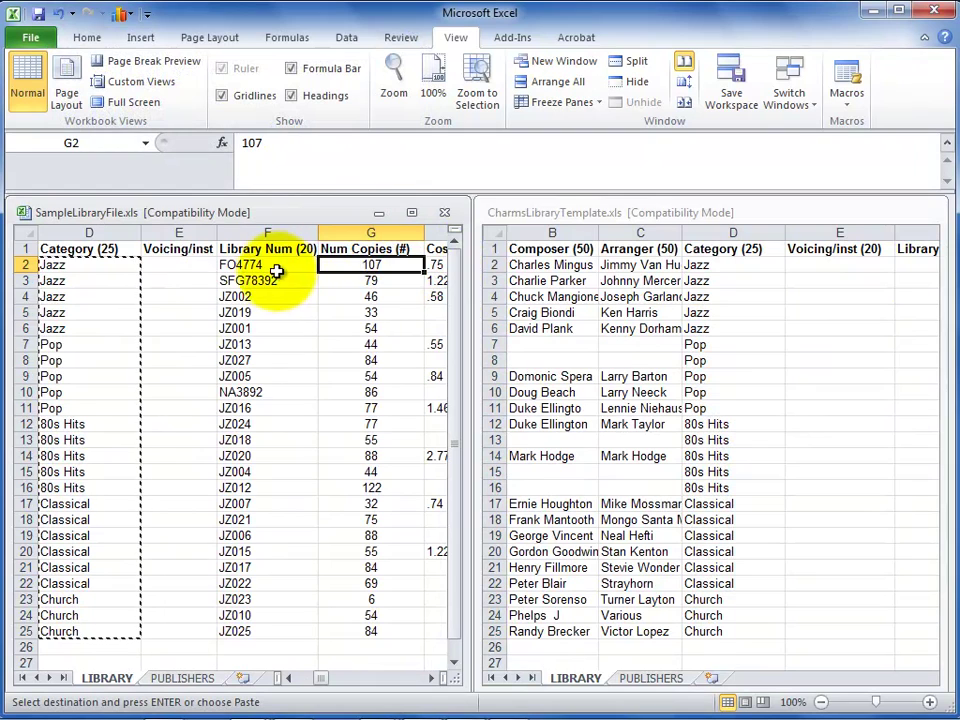
drag(271, 272, 274, 626)
key(ctrl+c)
click(908, 264)
click(908, 263)
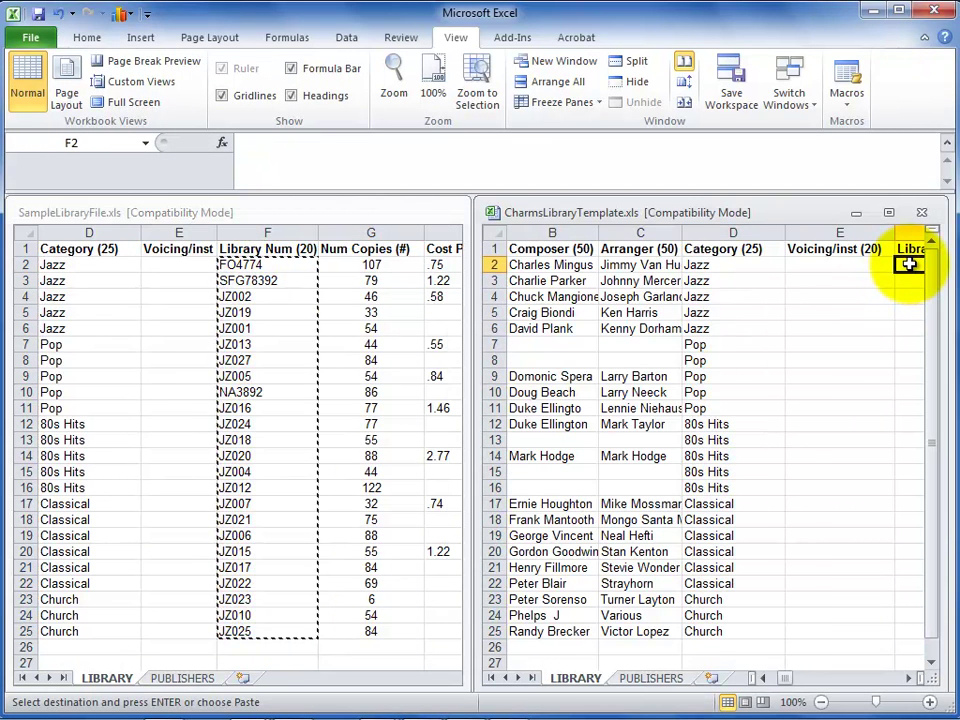
key(Right)
key(Left)
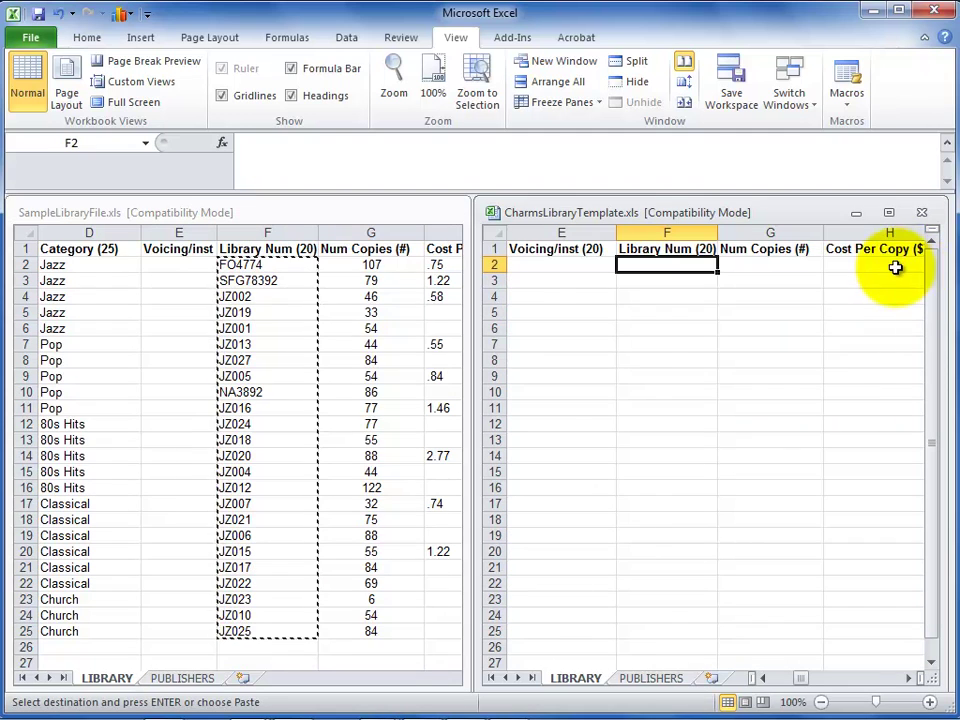
key(ctrl+v)
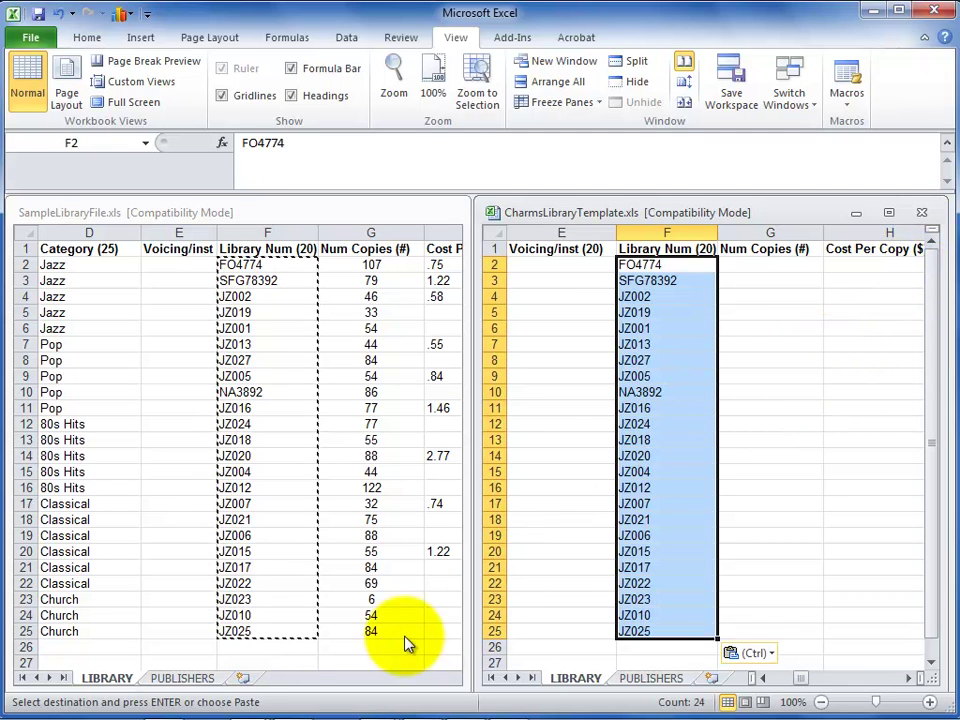
Step: Examine the Condition column in SampleLibraryFile.xls and in the template
click(375, 679)
click(309, 266)
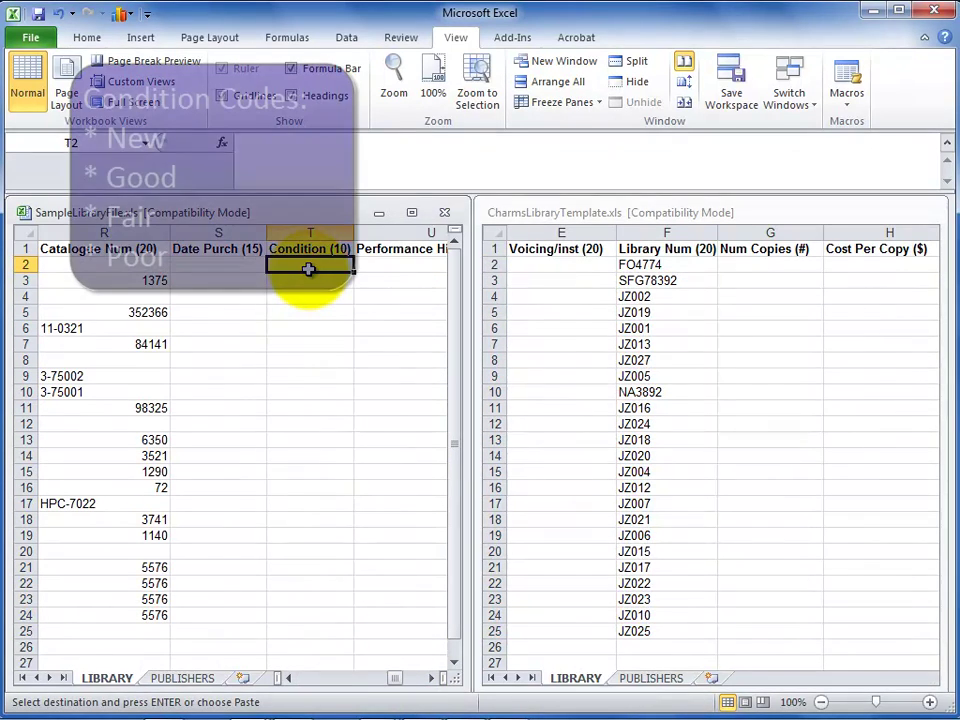
click(683, 283)
click(652, 268)
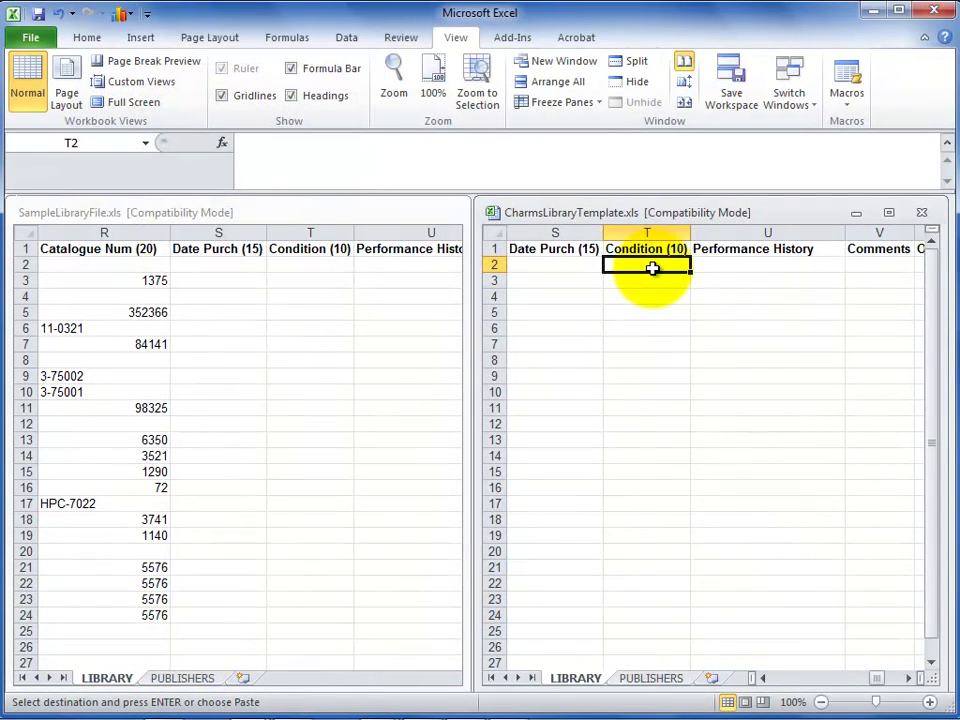
Step: Copy the Num Copies values in G2:G25 of SampleLibraryFile.xls into the same column of the template starting at G2
drag(876, 678, 789, 677)
click(572, 264)
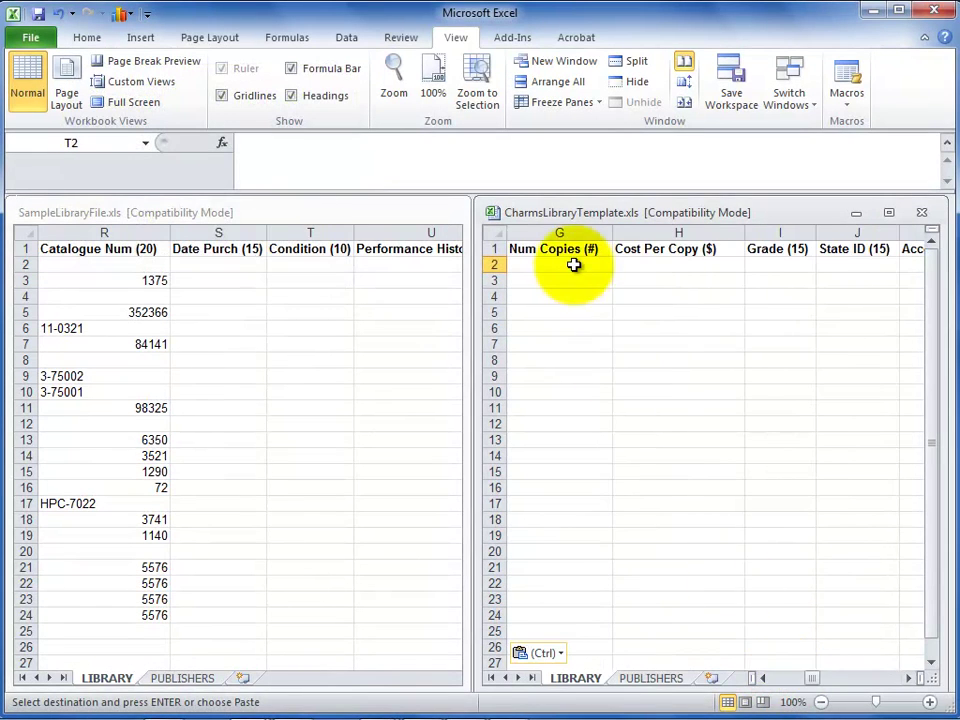
drag(572, 264, 544, 538)
drag(90, 264, 111, 625)
key(ctrl+c)
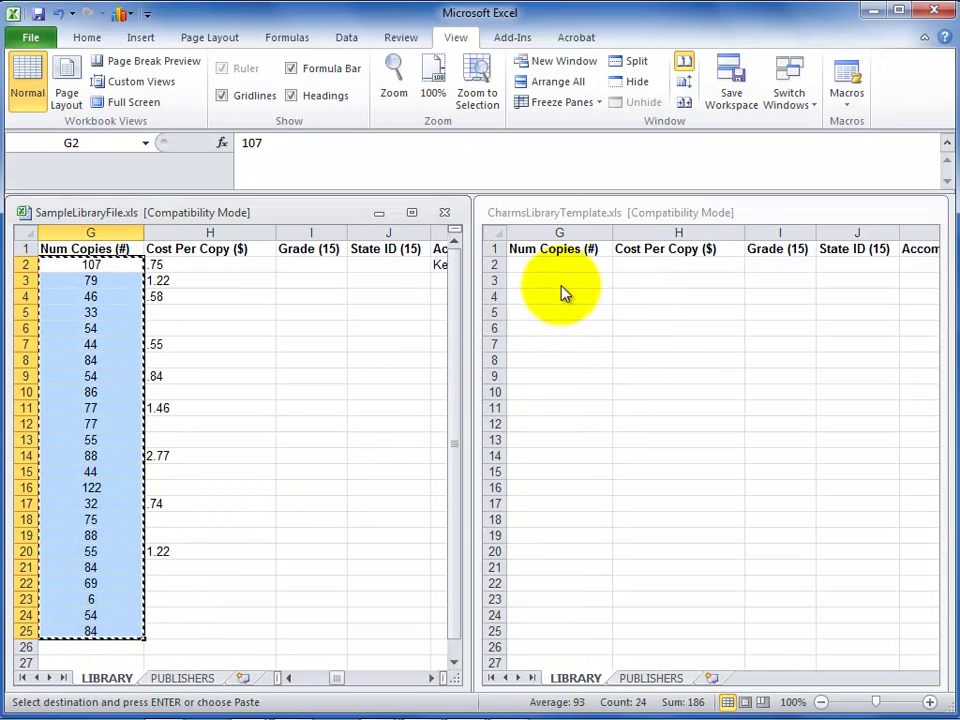
click(569, 266)
click(569, 264)
key(ctrl+v)
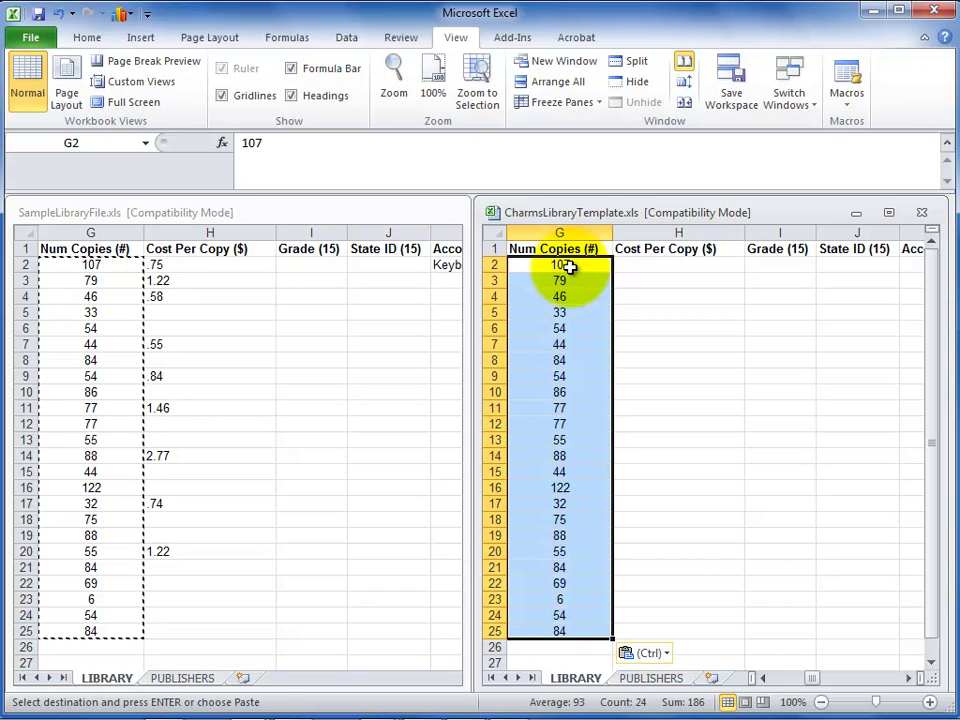
Step: Copy the Cost Per Copy values in H2:H25 of SampleLibraryFile.xls into the same column of the template starting at H2
click(148, 266)
drag(148, 266, 206, 624)
key(ctrl+c)
click(675, 272)
click(675, 264)
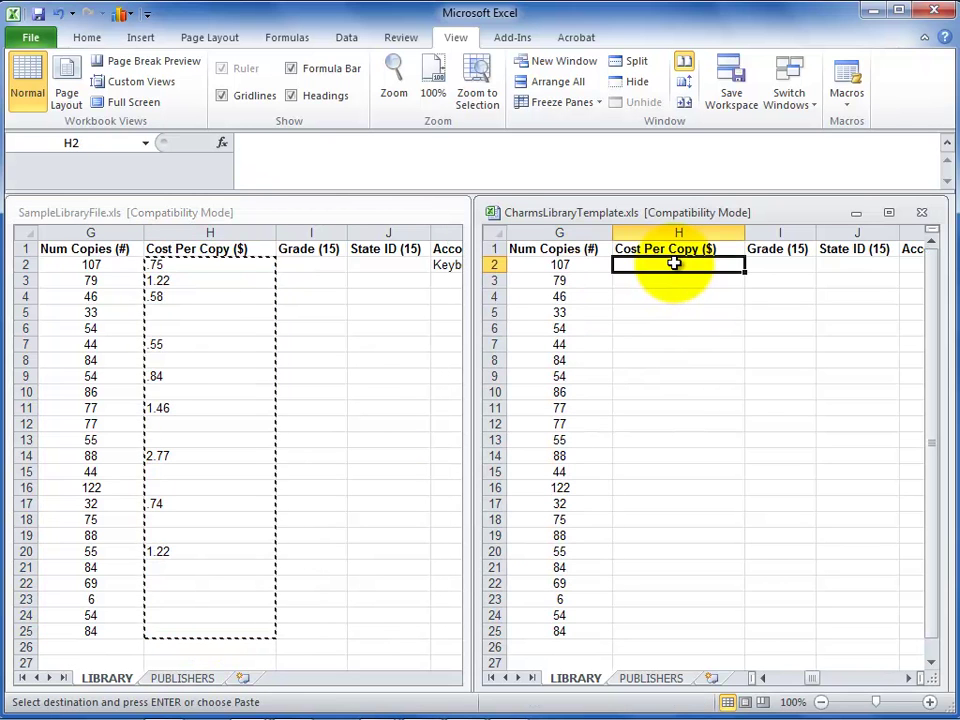
key(ctrl+v)
click(556, 422)
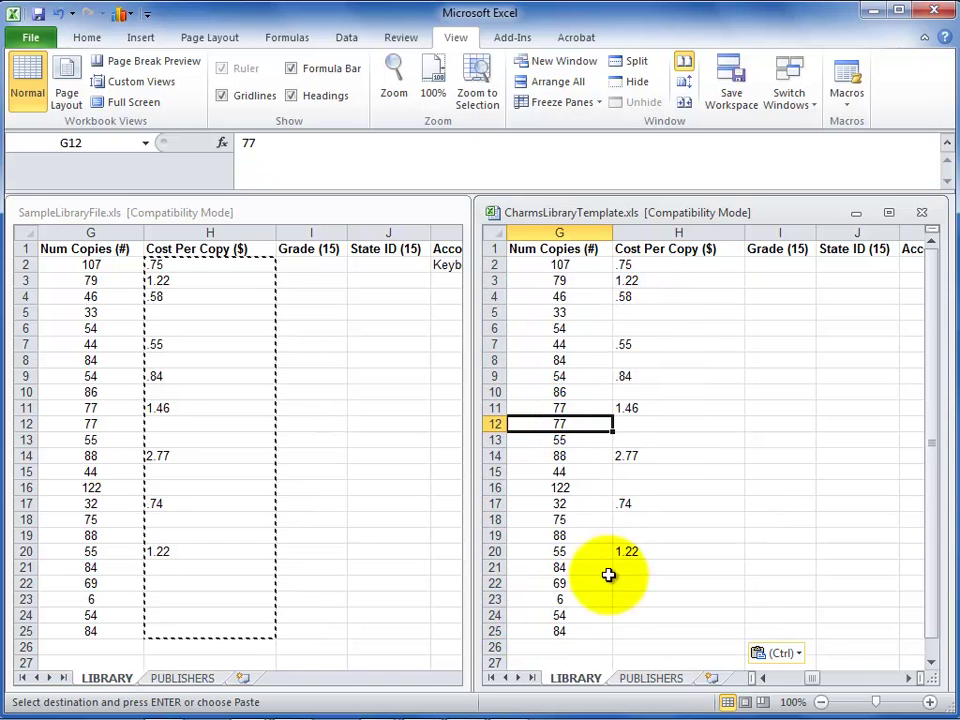
Step: Examine the template's Lang, Sacred-Secular and Period columns
click(831, 678)
click(757, 266)
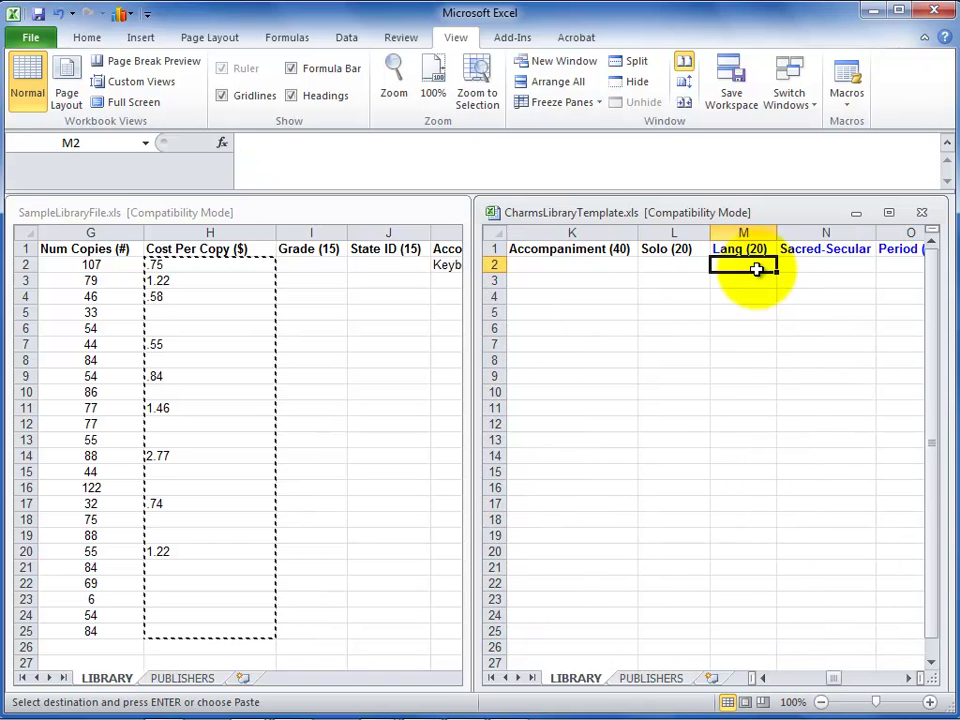
key(Right)
key(Right)
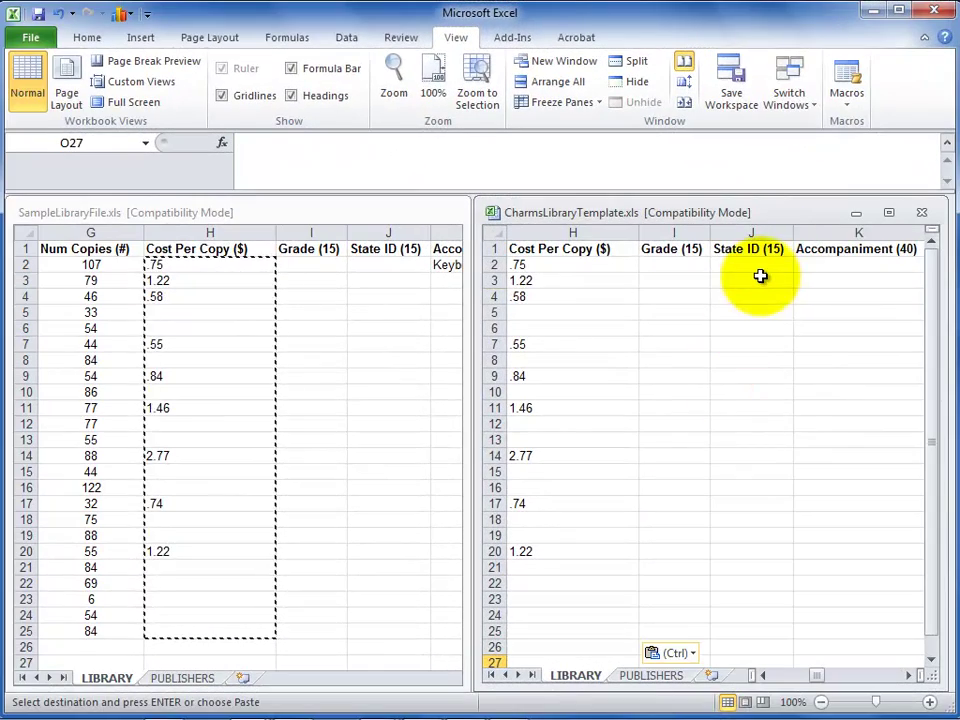
Step: Enter SB as the State ID of the first song in cell J2 of the template
click(765, 263)
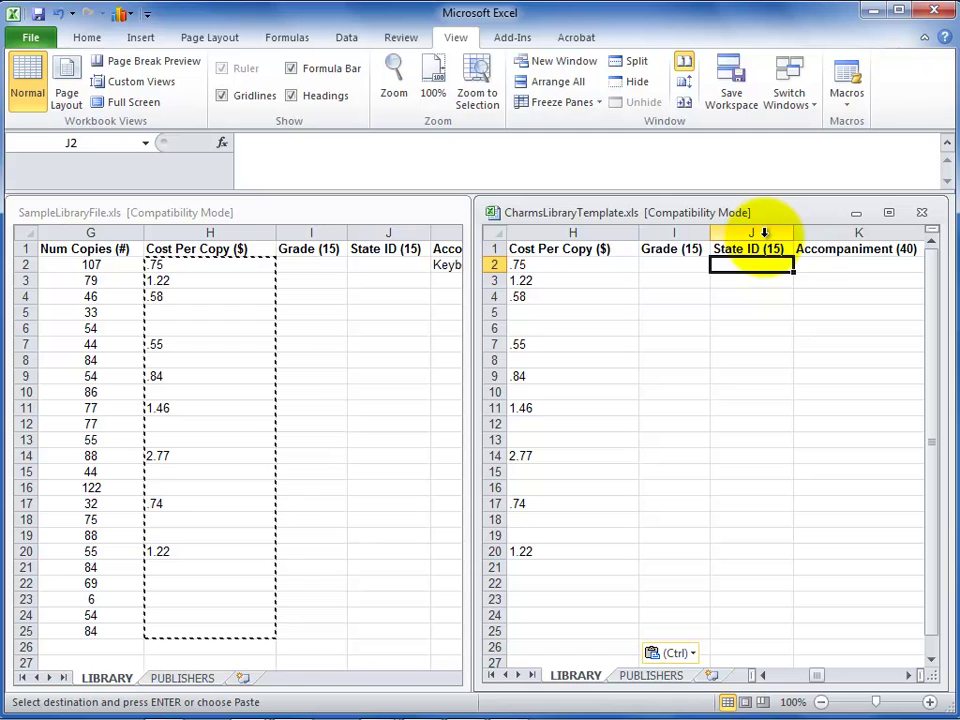
text(SB)
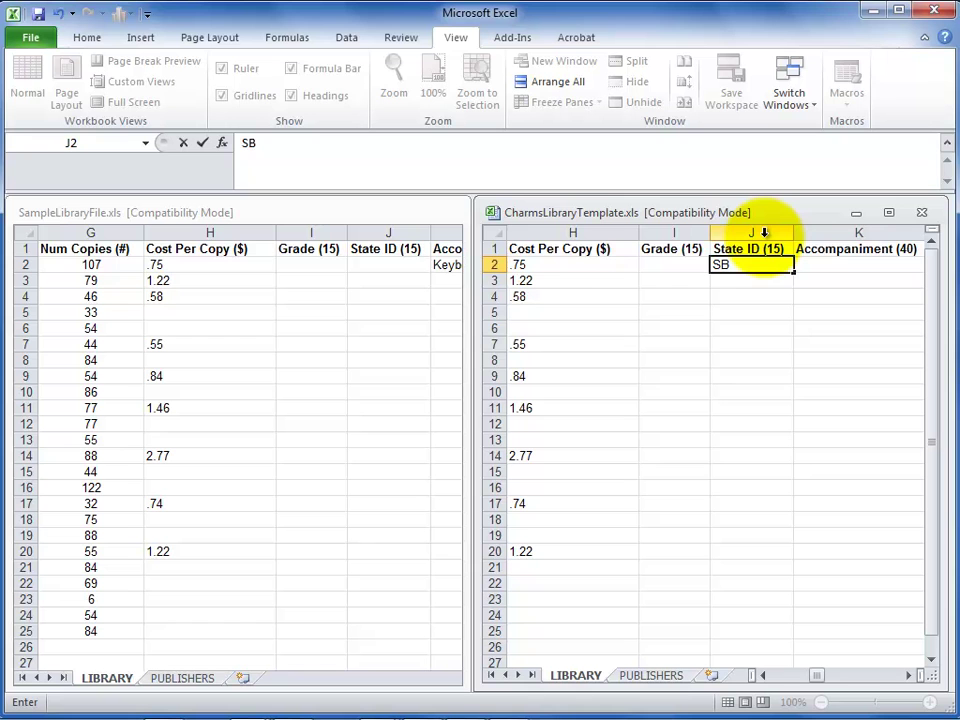
key(Return)
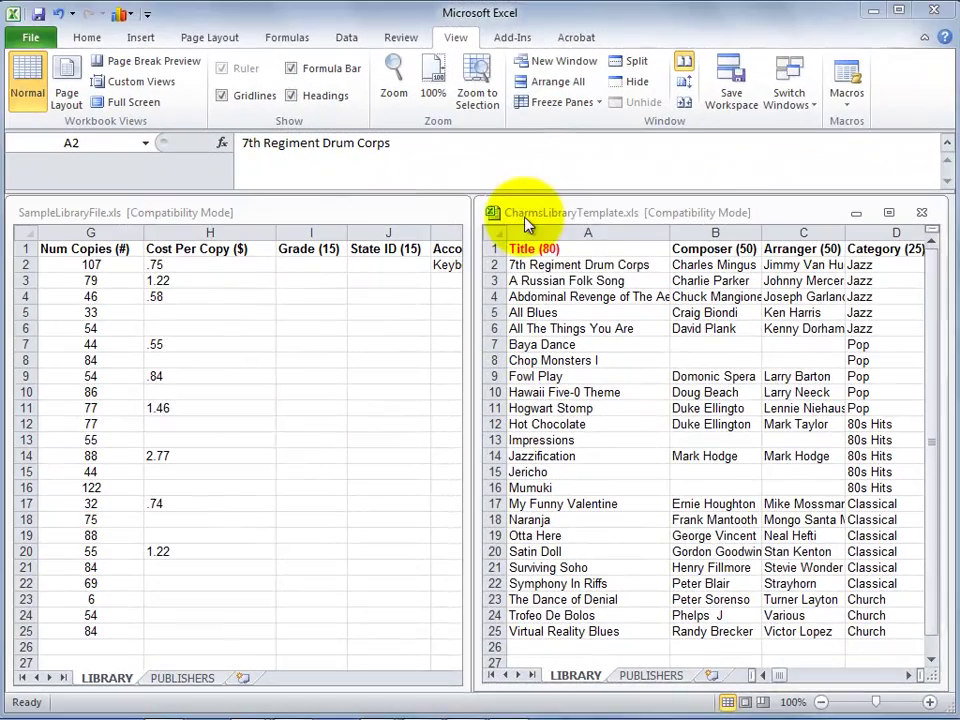
Step: Save the filled template as CharmsLibraryTemplate.xls in Excel 97-2003 format in the Library folder, replacing the existing file
click(523, 209)
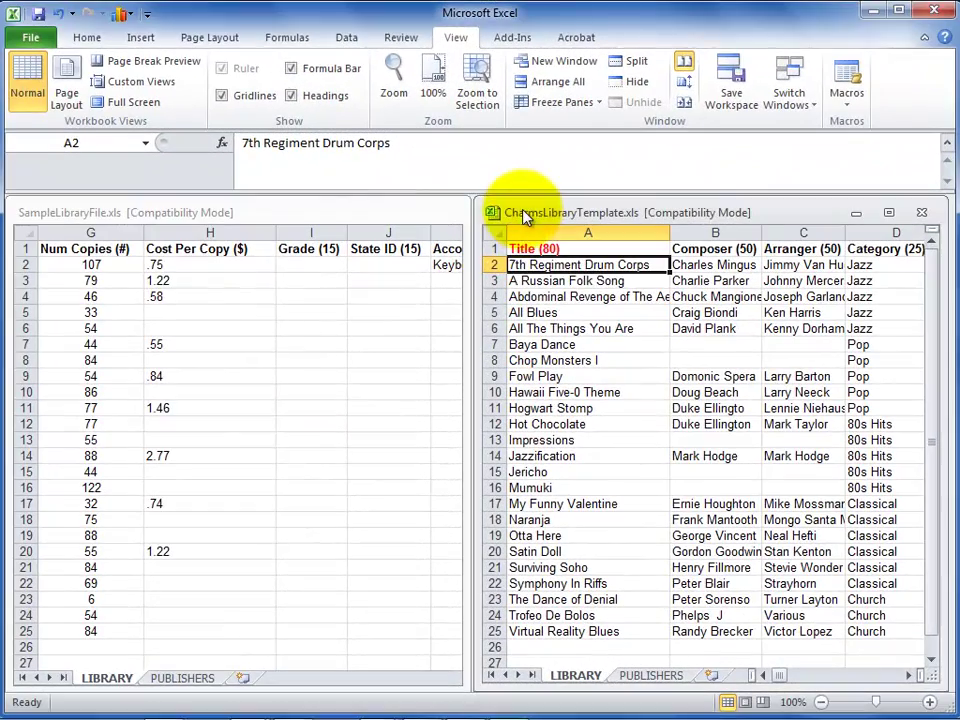
click(30, 35)
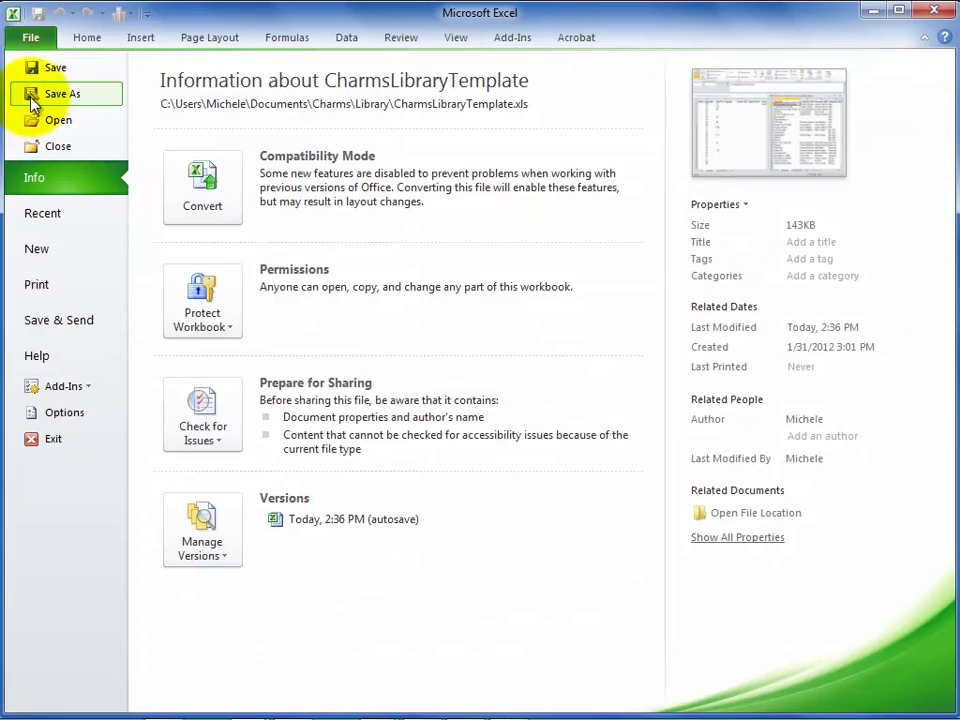
click(30, 98)
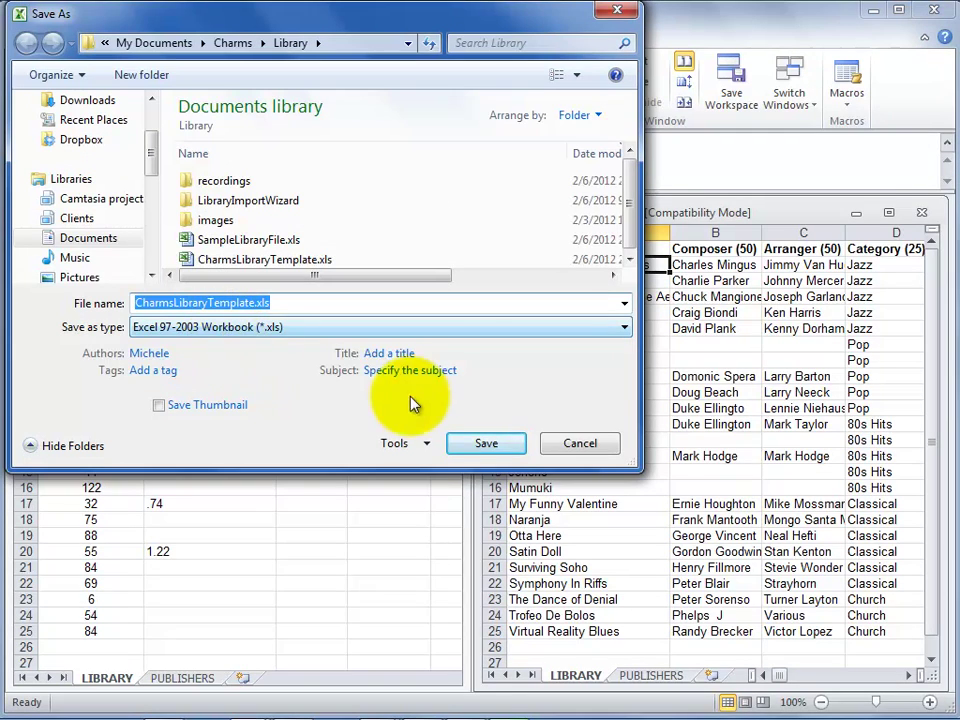
click(482, 443)
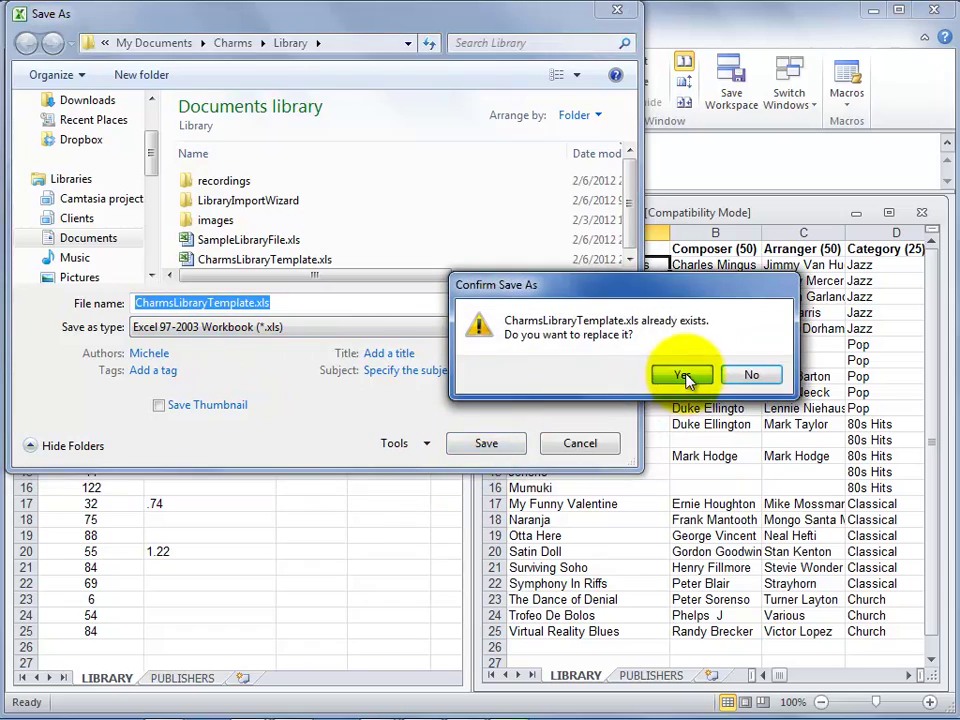
click(684, 377)
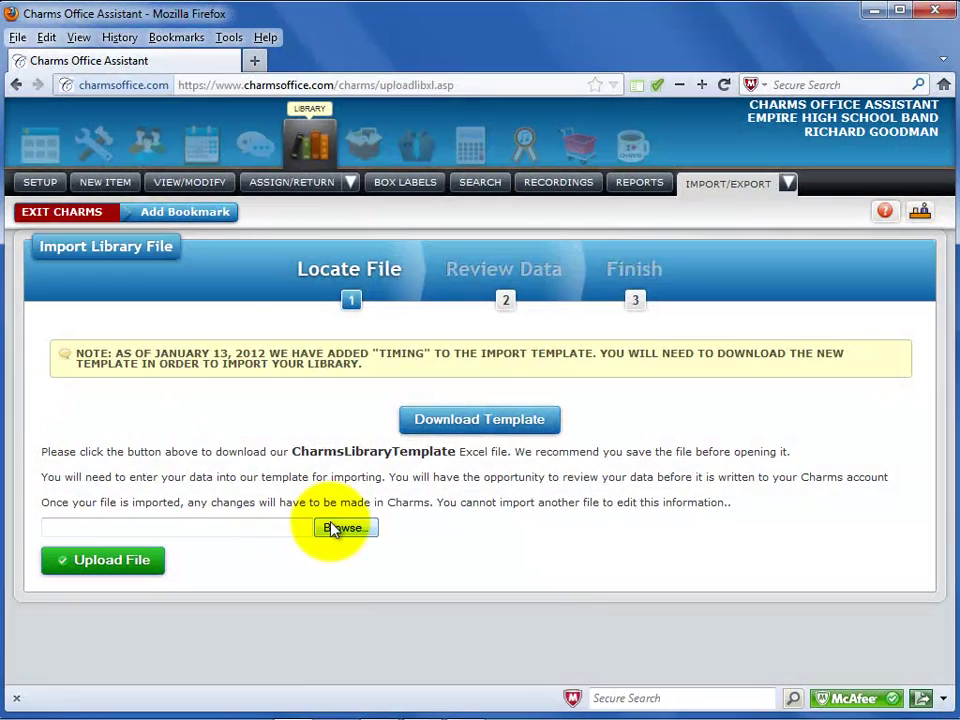
Step: In Charms in Firefox, choose CharmsLibraryTemplate.xls from the Library folder as the import file and upload it
click(340, 528)
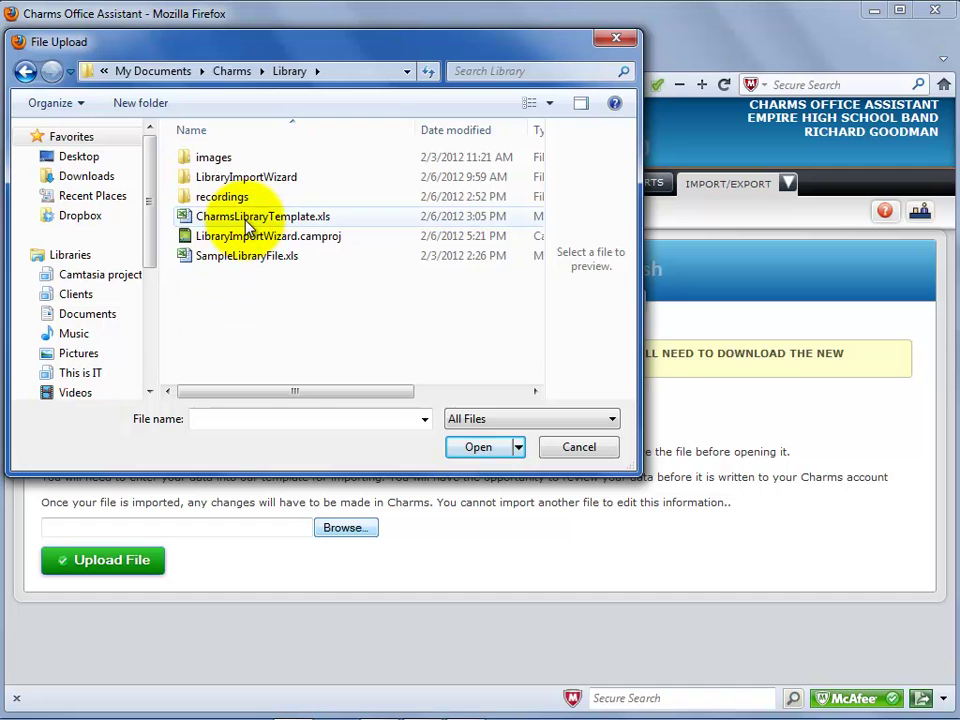
click(247, 222)
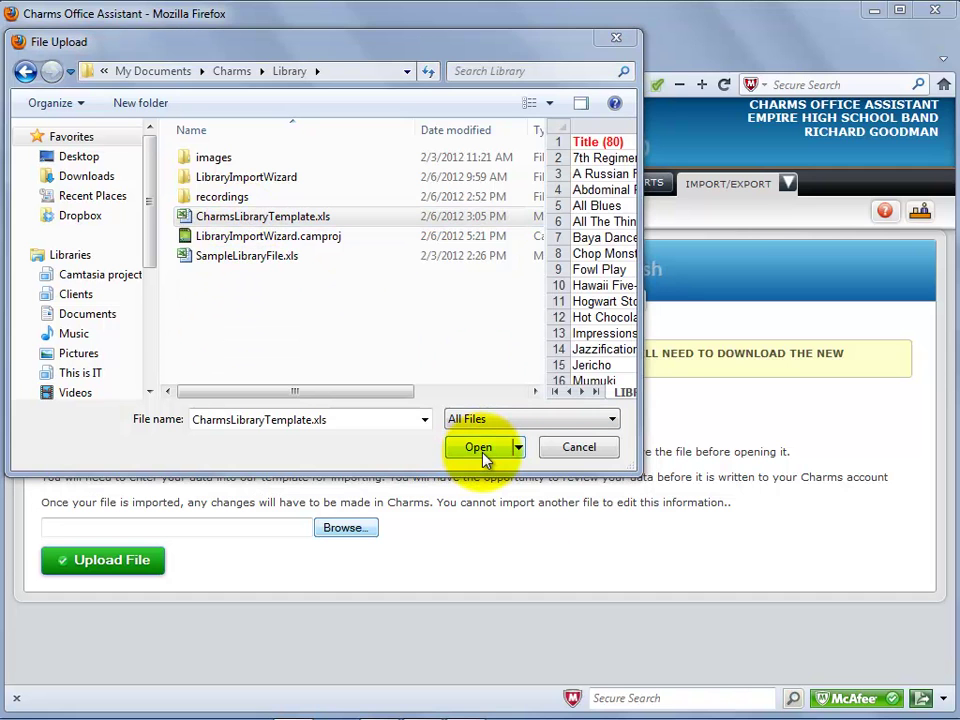
click(484, 456)
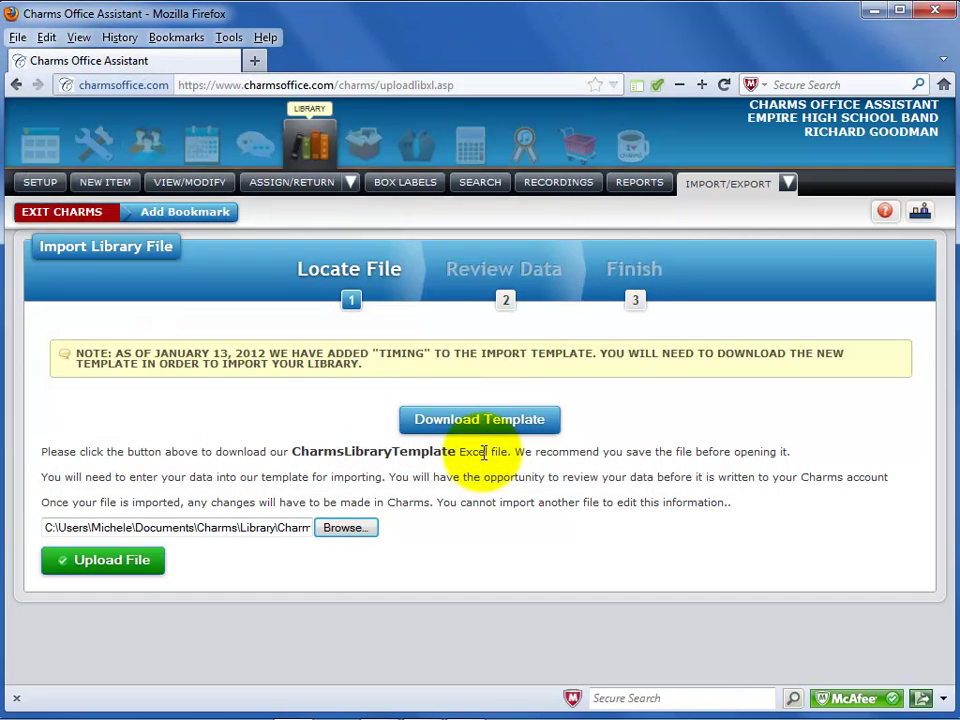
click(126, 563)
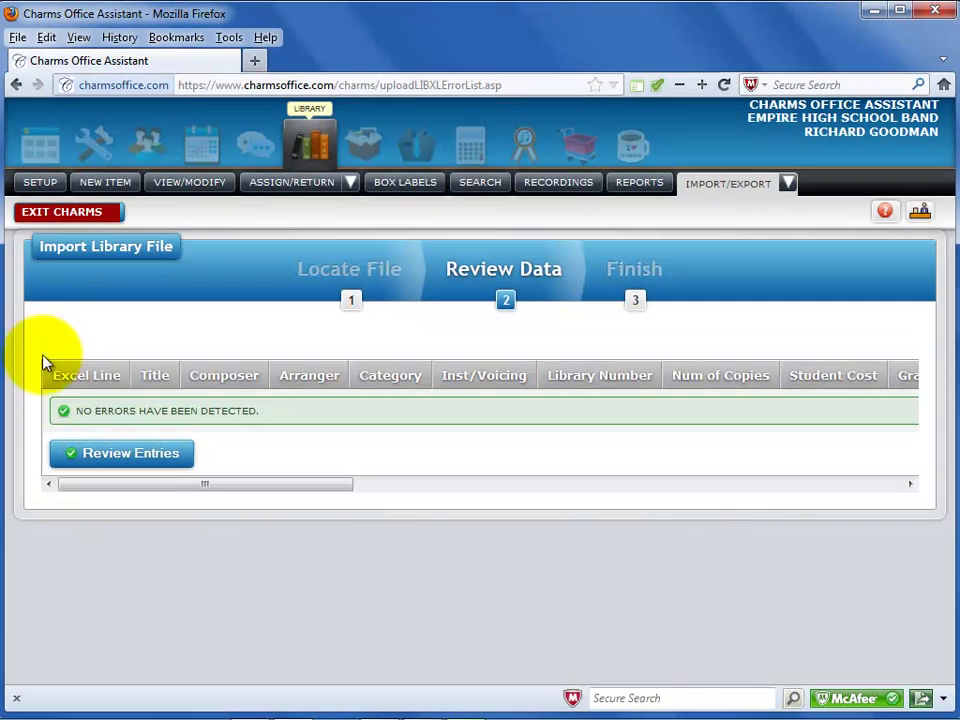
Step: Review the imported entries and upload the library to Charms
click(130, 455)
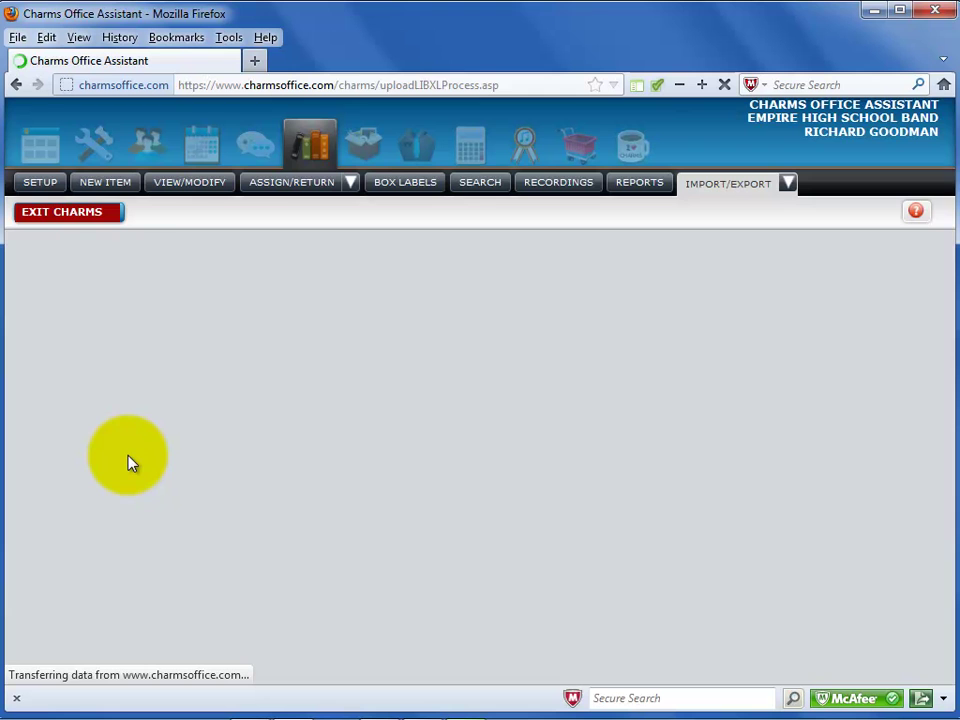
scroll(304, 450, down, 10)
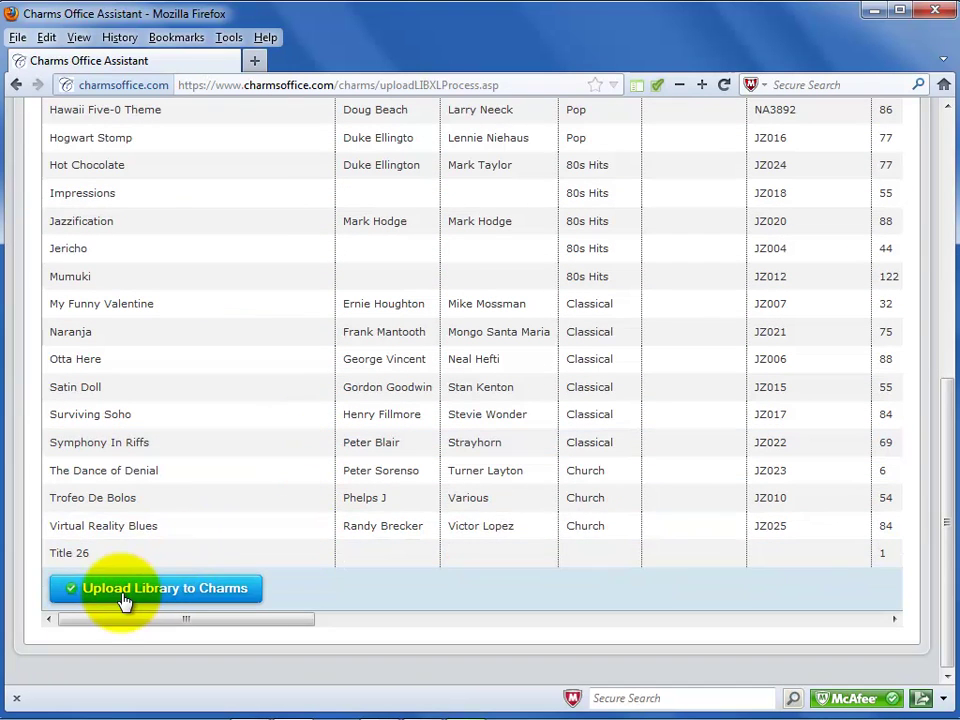
click(127, 594)
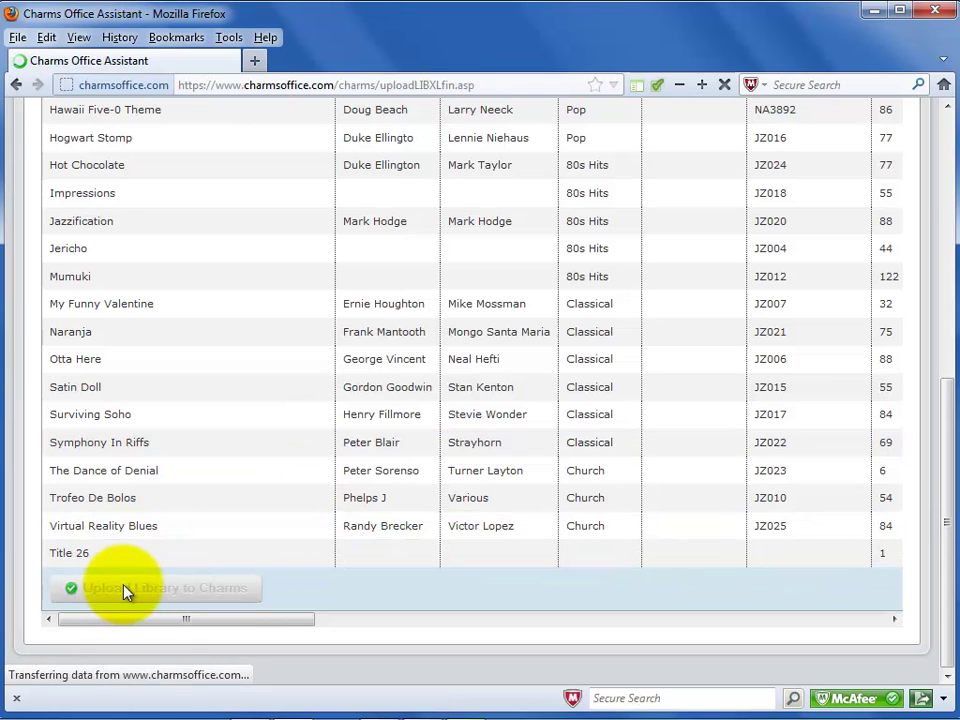